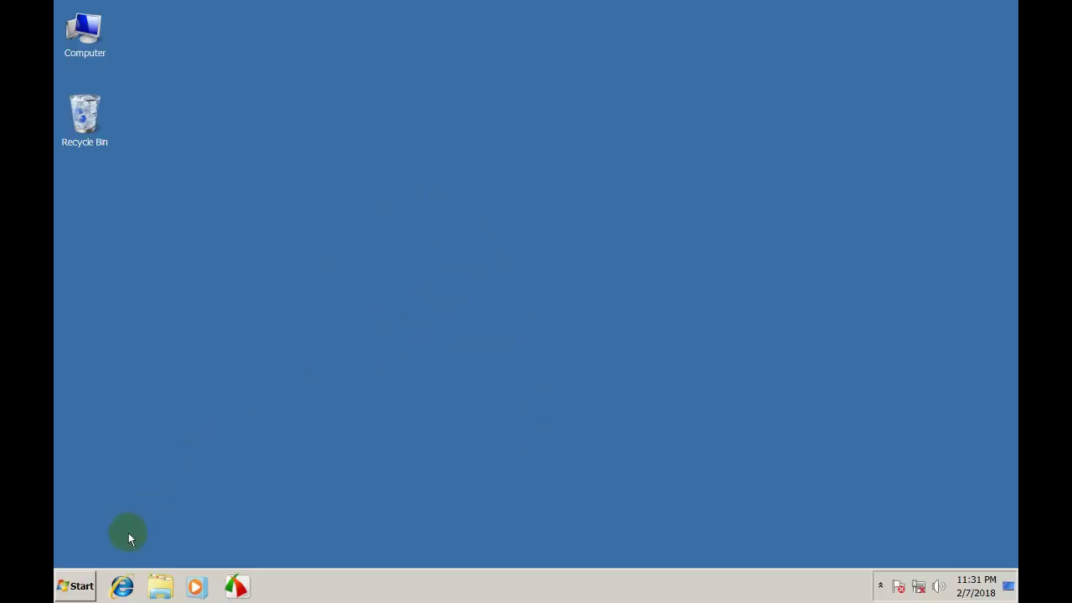
Launch Remote Desktop Connection from the Start menu and enter 172.16.0.125 as the remote computer
{"action": "left_click", "coordinate": [81, 589]}
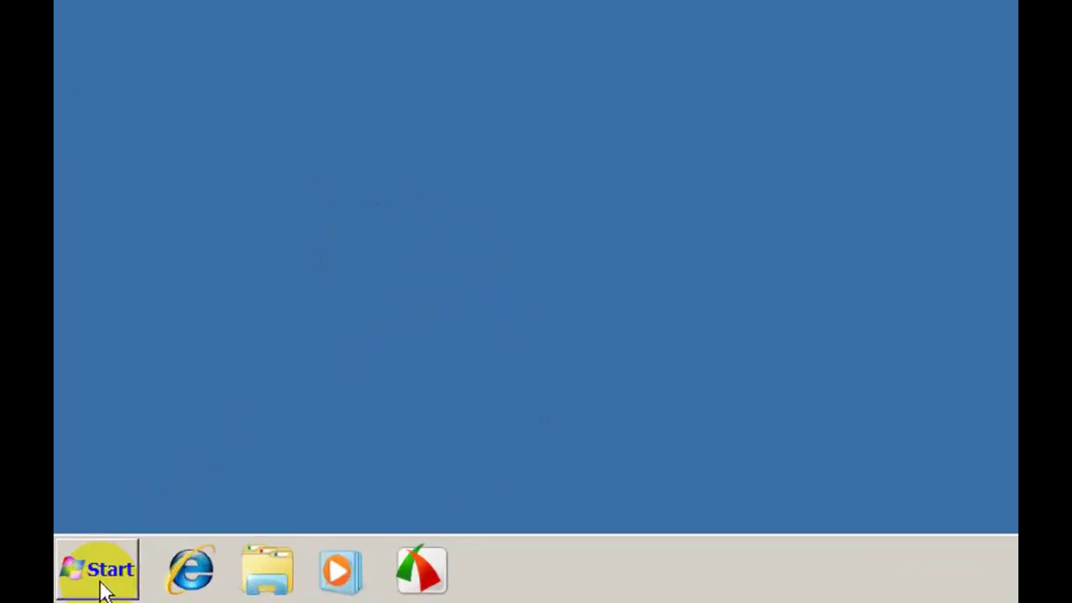
{"action": "left_click", "coordinate": [98, 586]}
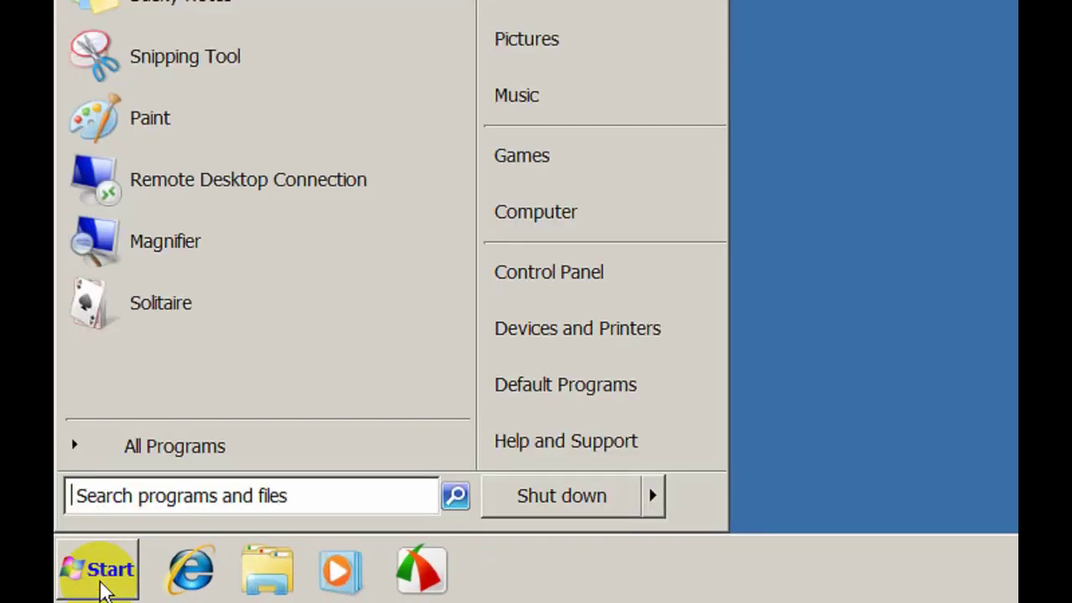
{"action": "left_click", "coordinate": [210, 194]}
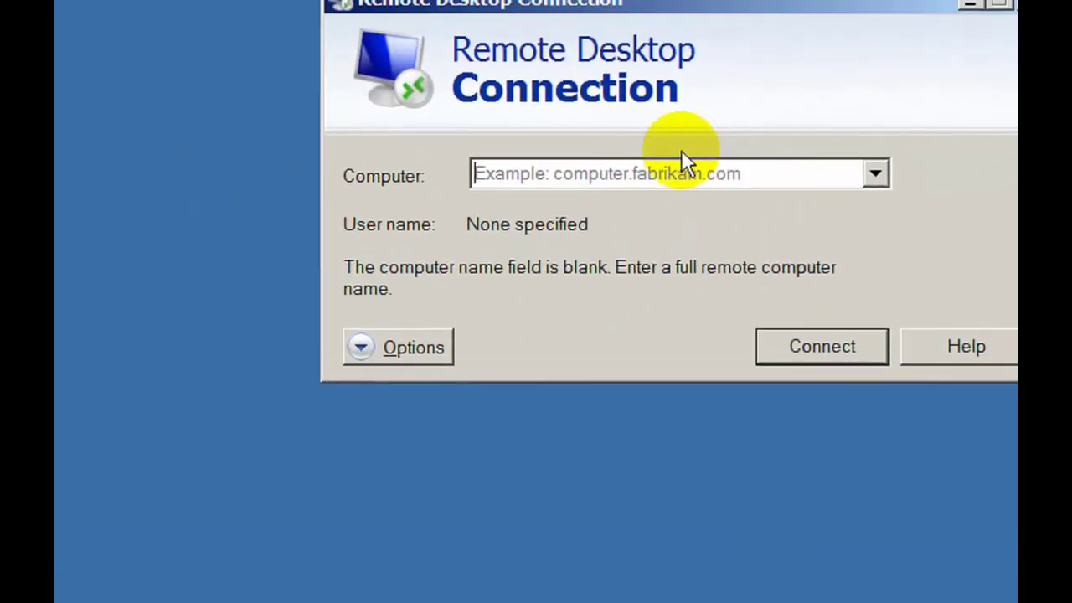
{"action": "left_click", "coordinate": [872, 174]}
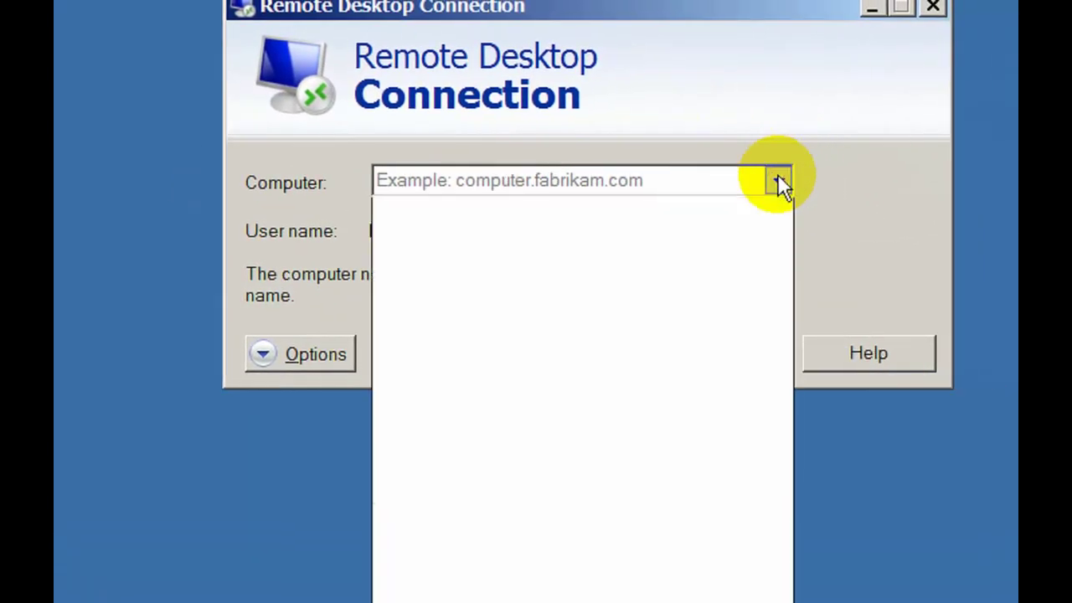
{"action": "left_click", "coordinate": [776, 180]}
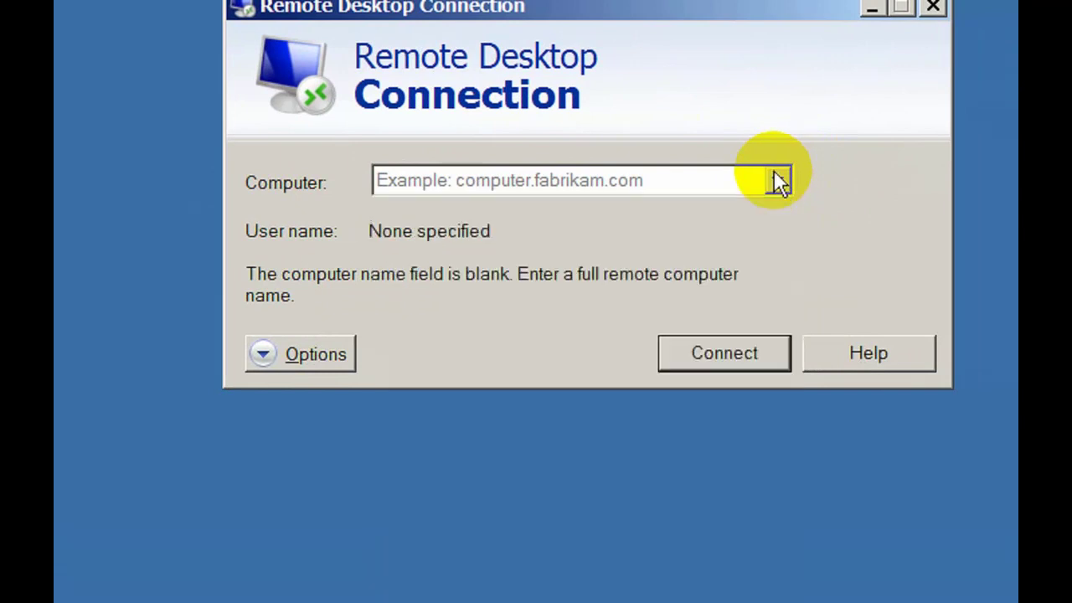
{"action": "left_click", "coordinate": [583, 183]}
{"action": "type", "text": "17"}
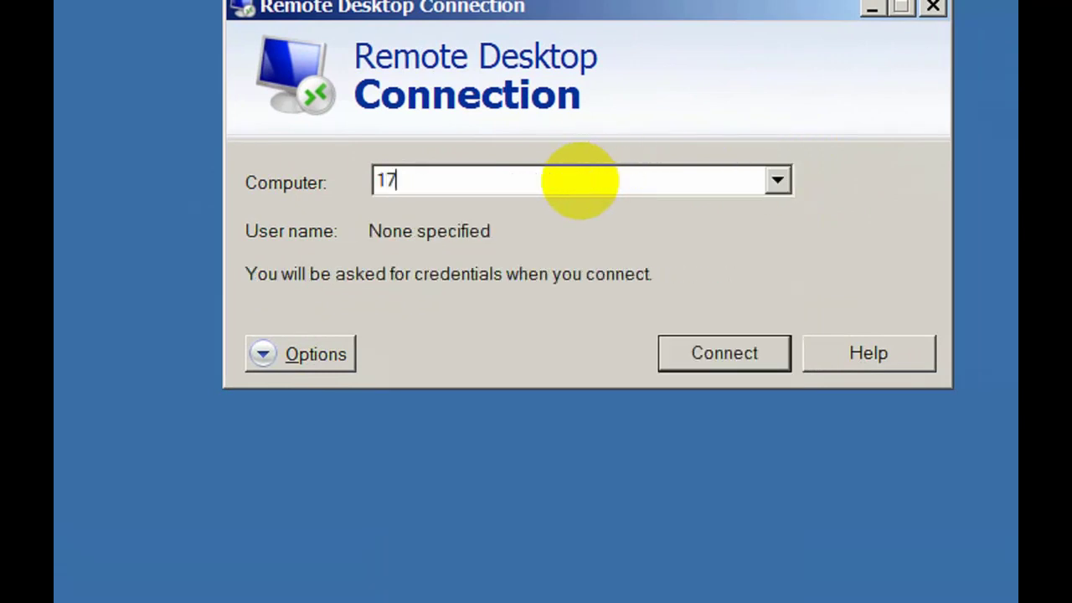
{"action": "type", "text": "2.16.0.125"}
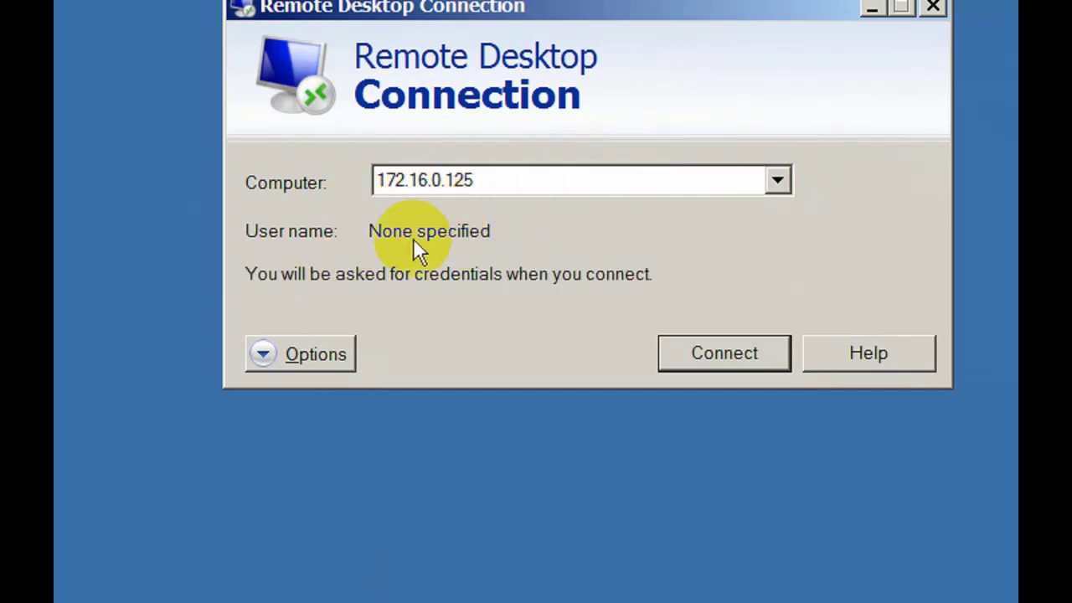
Attempt connecting to 172.16.0.125 with a user name, dismiss the can't-connect error, and close the window
{"action": "left_click", "coordinate": [322, 360]}
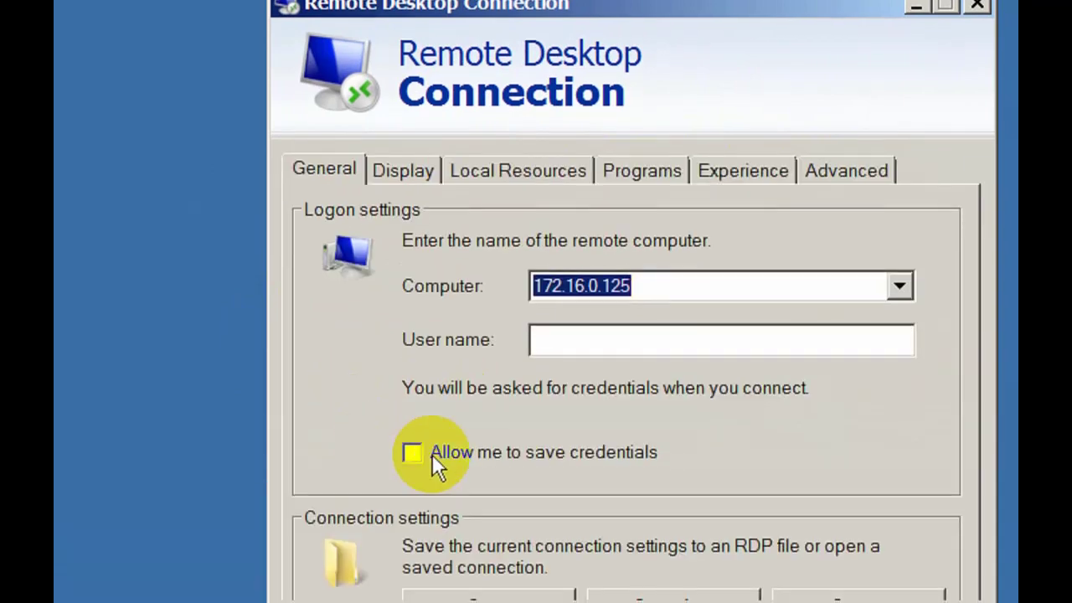
{"action": "left_click", "coordinate": [596, 343]}
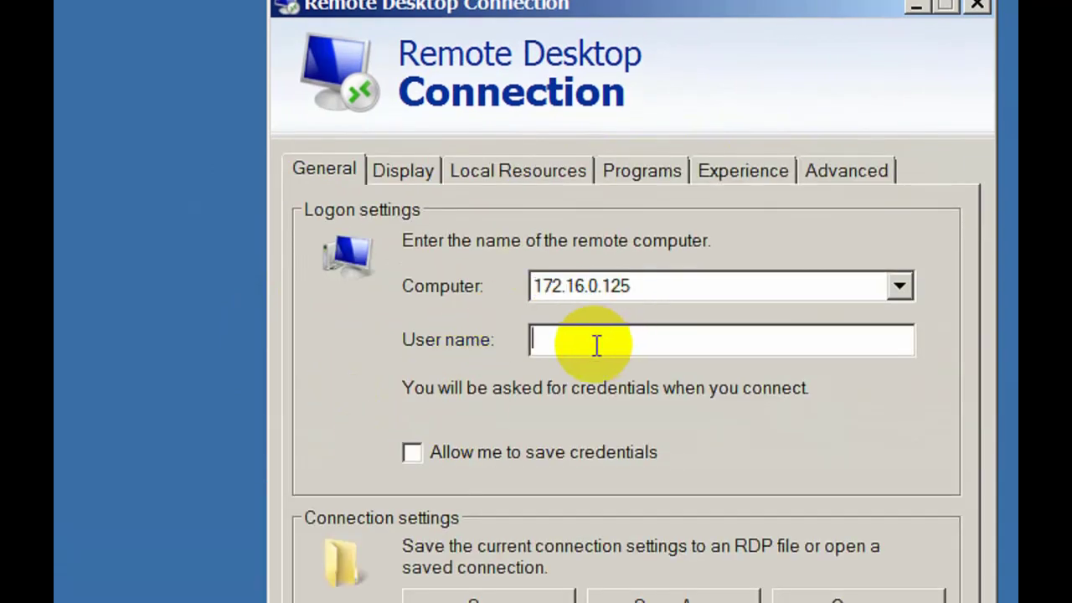
{"action": "type", "text": "net25"}
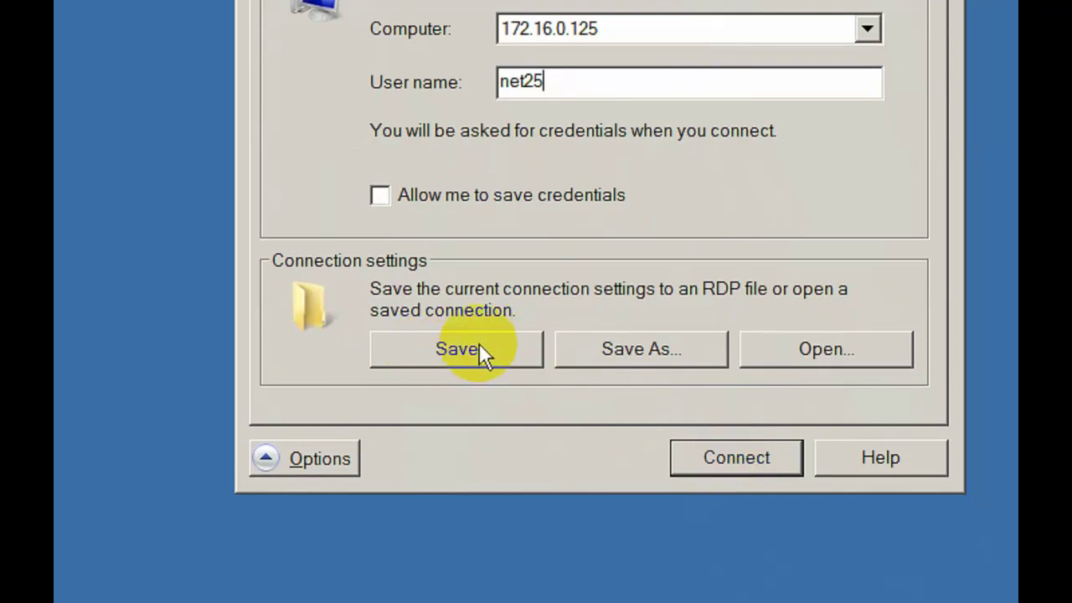
{"action": "left_click", "coordinate": [744, 435]}
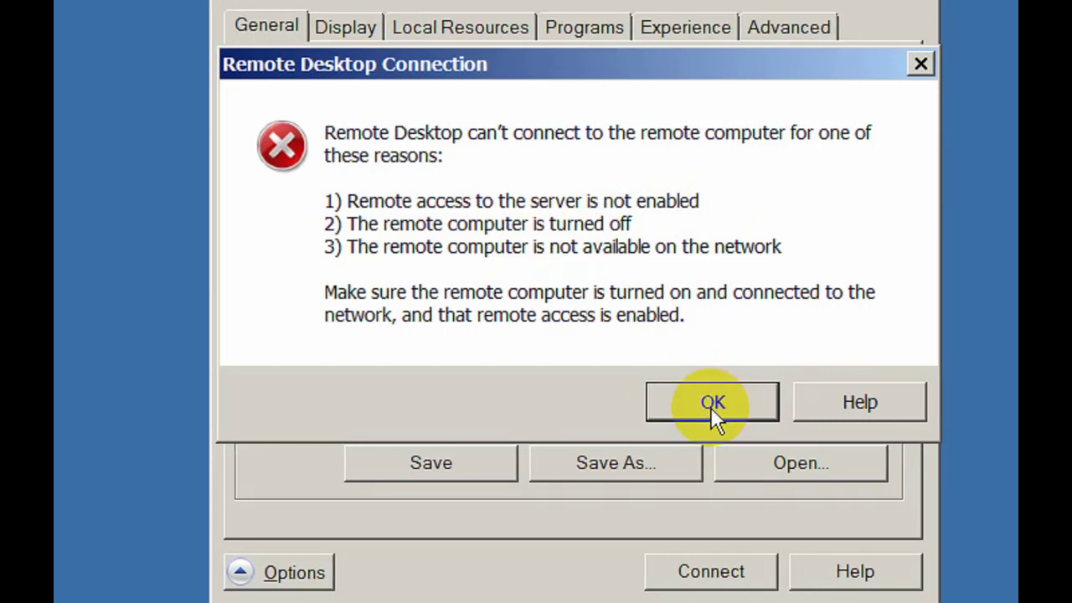
{"action": "left_click", "coordinate": [710, 406]}
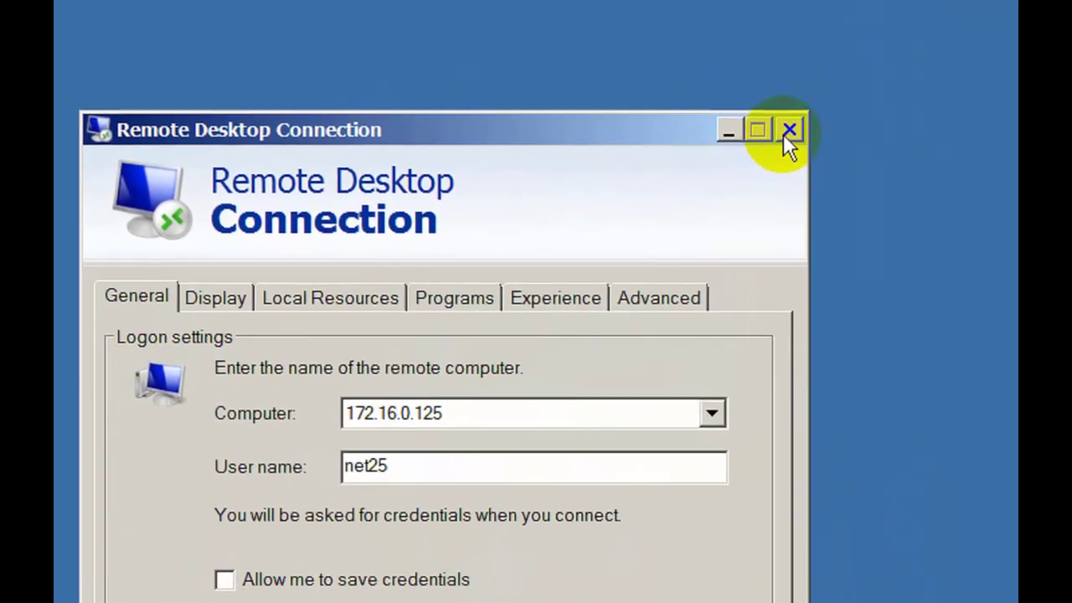
{"action": "left_click", "coordinate": [787, 134]}
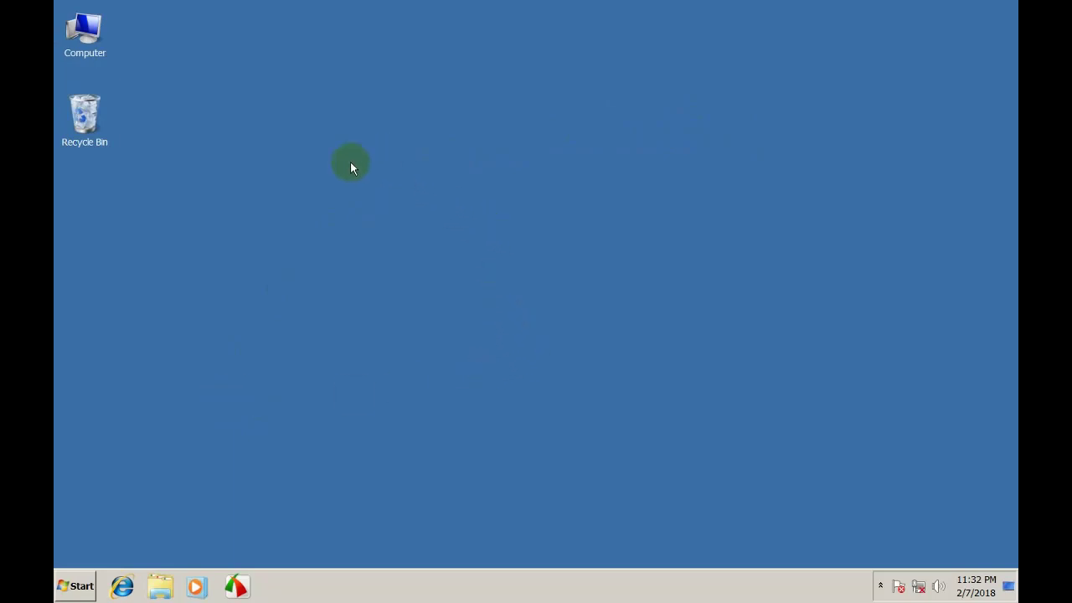
Open Computer's Properties, then Advanced system settings, to bring up System Properties
{"action": "right_click", "coordinate": [93, 26]}
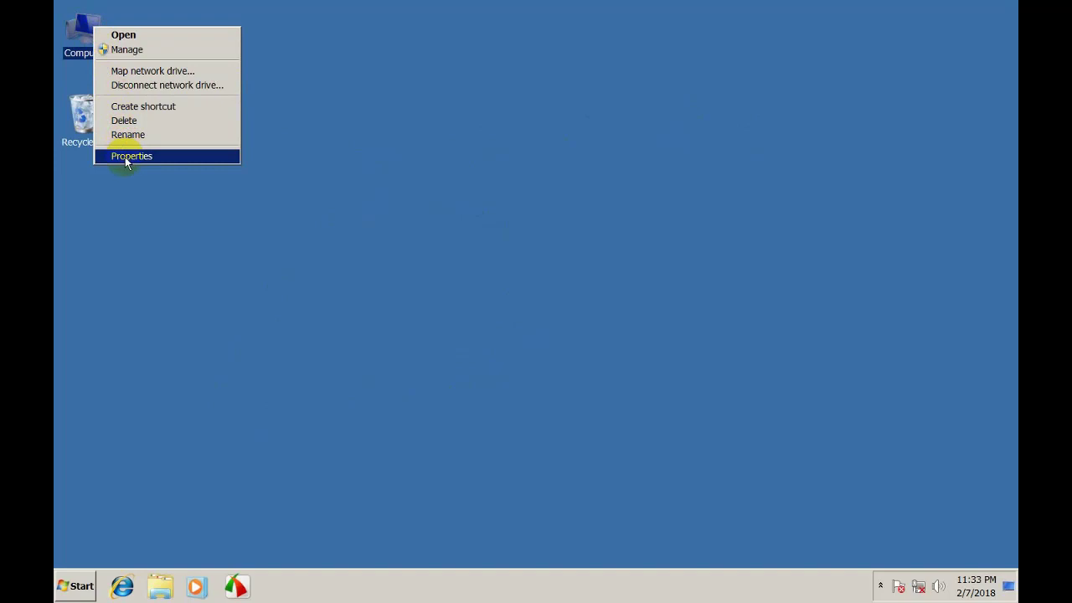
{"action": "left_click", "coordinate": [126, 156]}
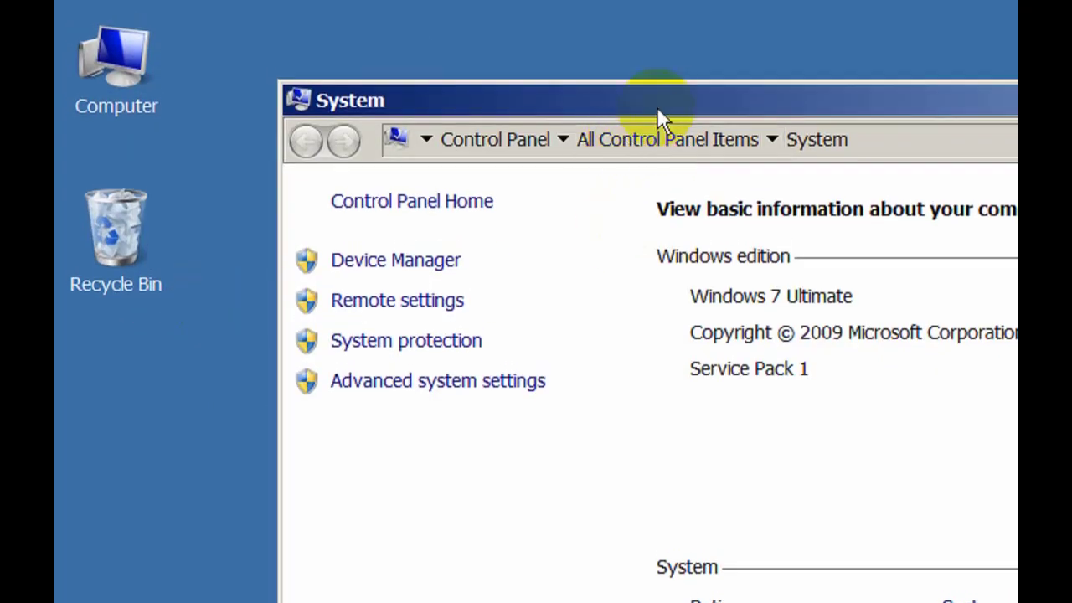
{"action": "left_click_drag", "start_coordinate": [659, 104], "coordinate": [794, 138]}
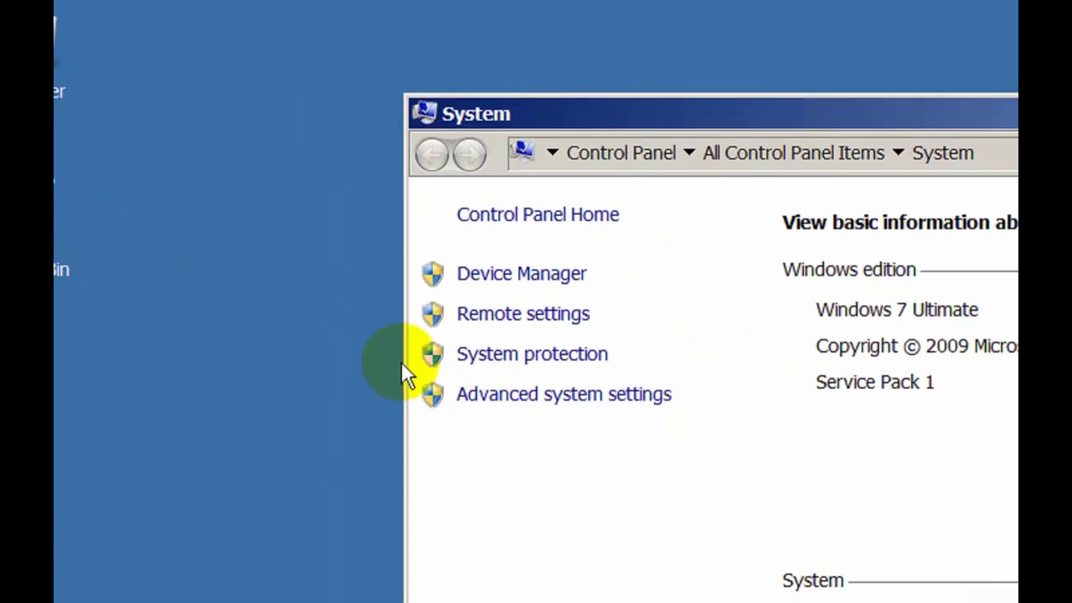
{"action": "left_click", "coordinate": [642, 396]}
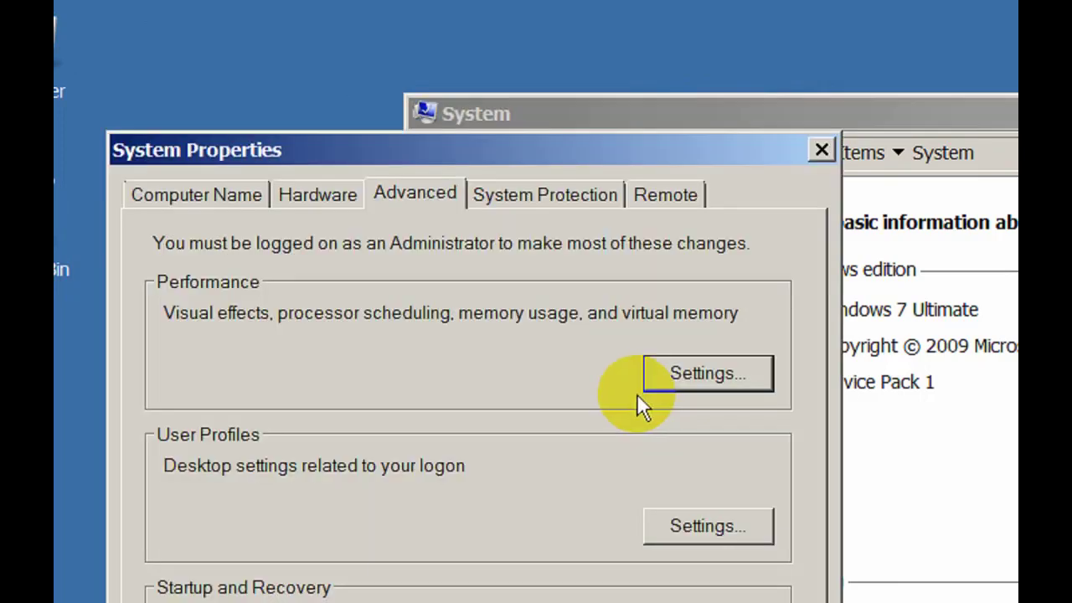
{"action": "left_click_drag", "start_coordinate": [382, 162], "coordinate": [641, 307]}
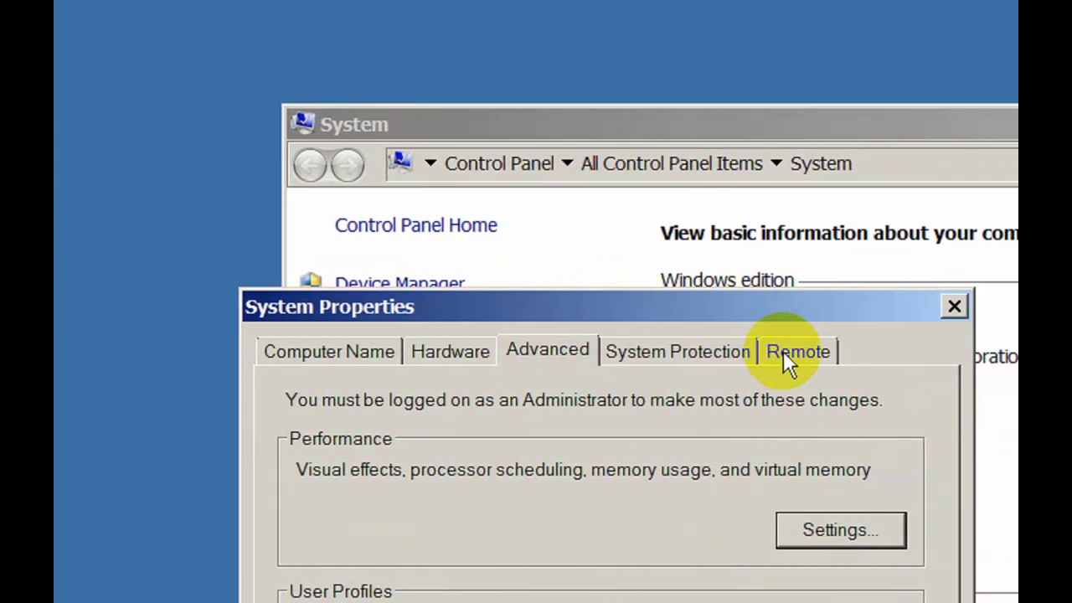
On the Remote tab, tick 'Allow Remote Assistance connections to this computer' and accept its advanced settings
{"action": "left_click", "coordinate": [777, 352]}
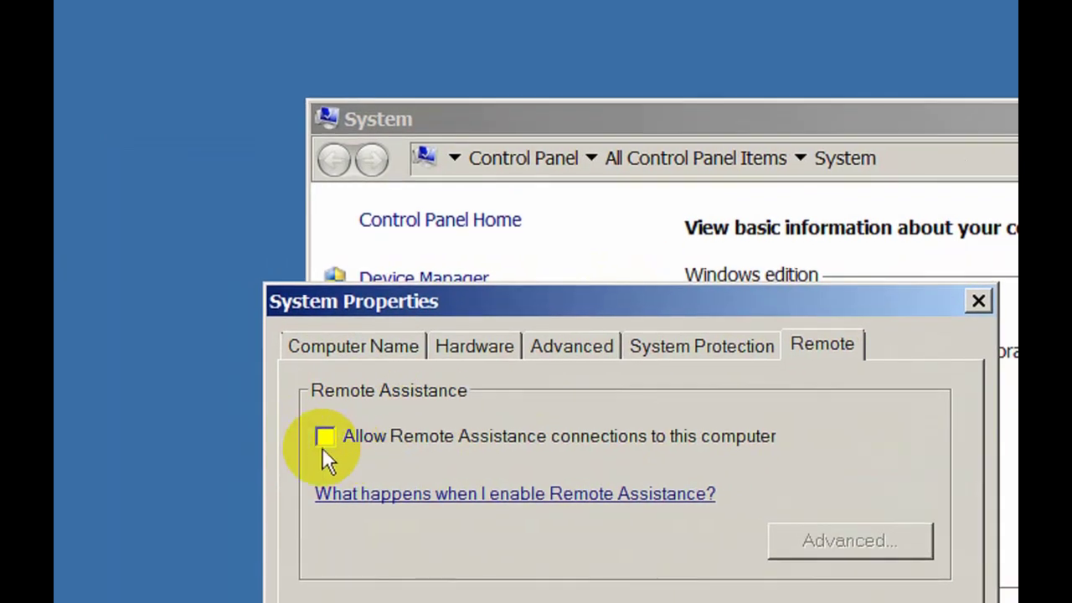
{"action": "left_click", "coordinate": [326, 436]}
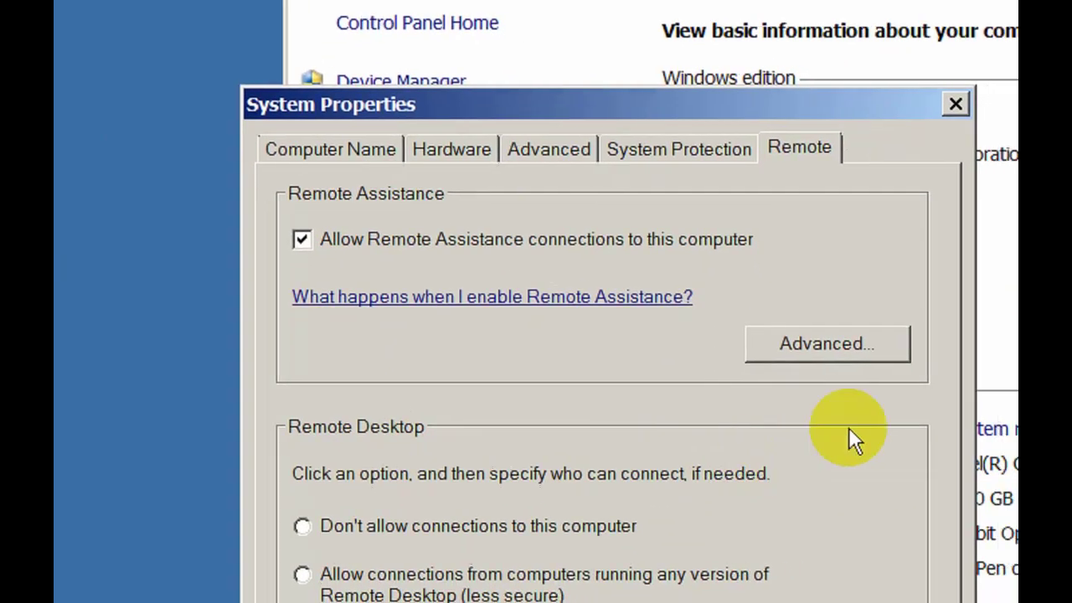
{"action": "left_click", "coordinate": [858, 402]}
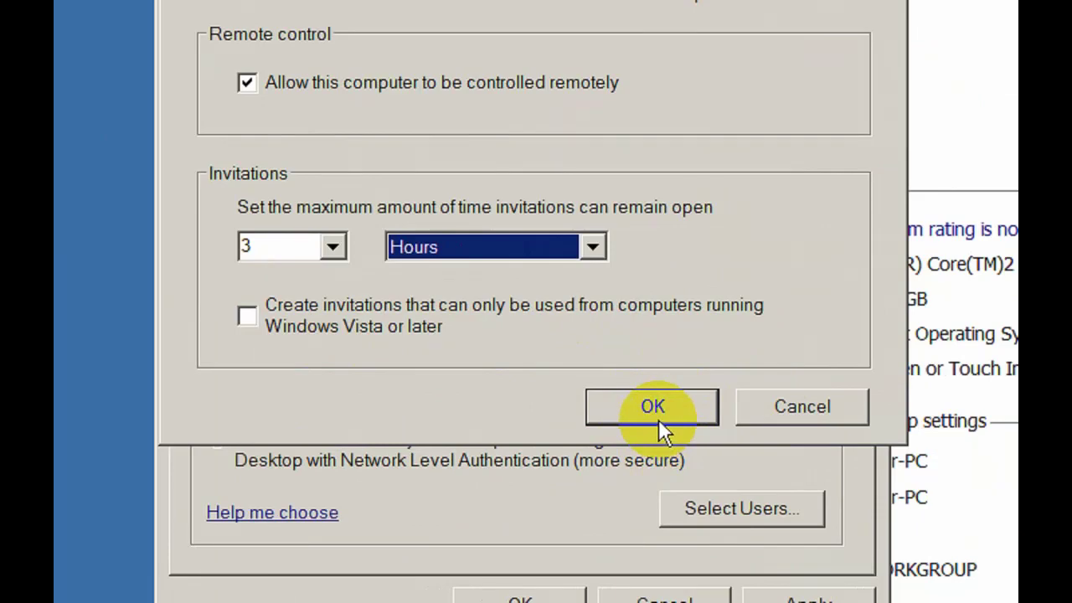
{"action": "left_click", "coordinate": [660, 409]}
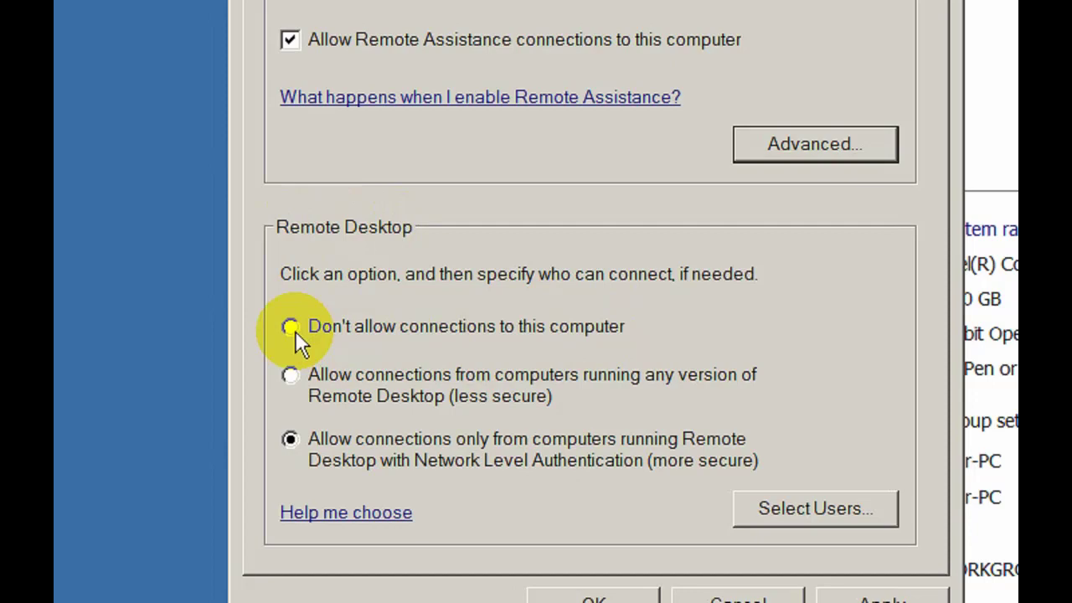
Limit Remote Desktop to Network Level Authentication connections, then apply and close System Properties
{"action": "left_click", "coordinate": [293, 328]}
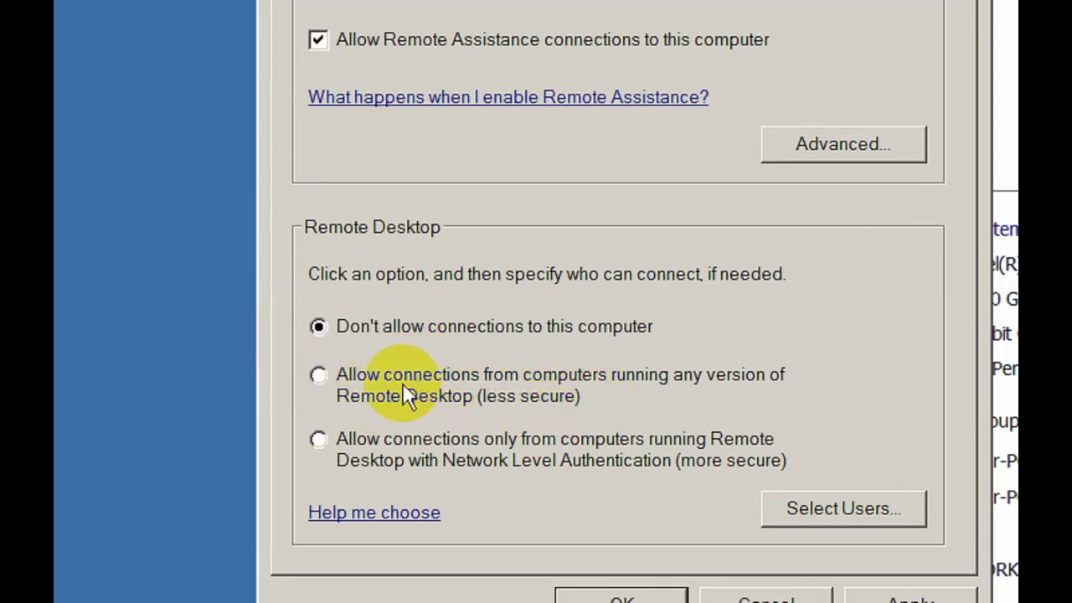
{"action": "left_click", "coordinate": [319, 376]}
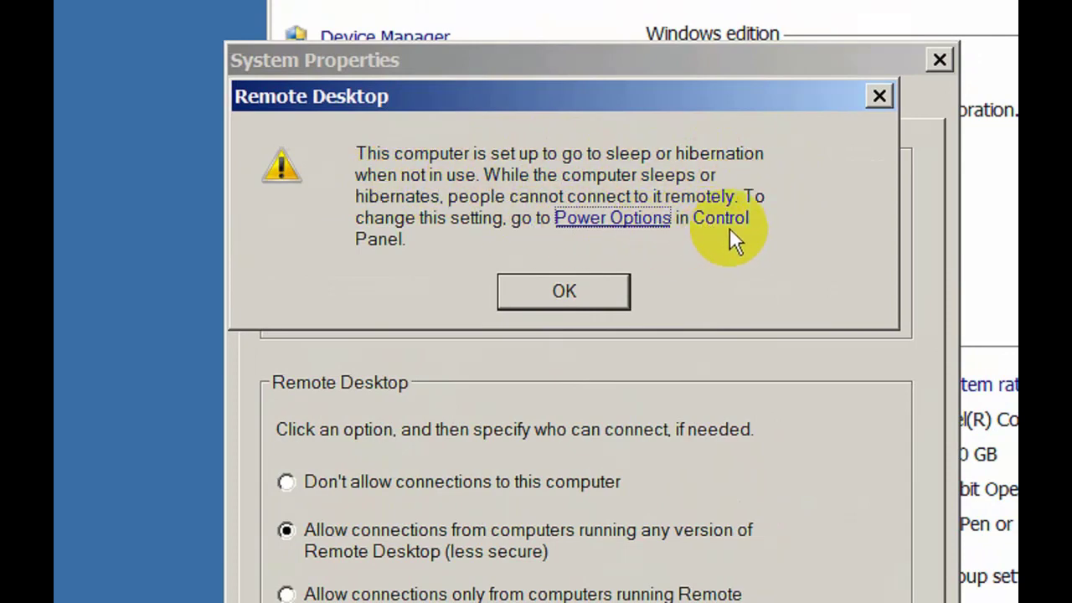
{"action": "left_click", "coordinate": [562, 295]}
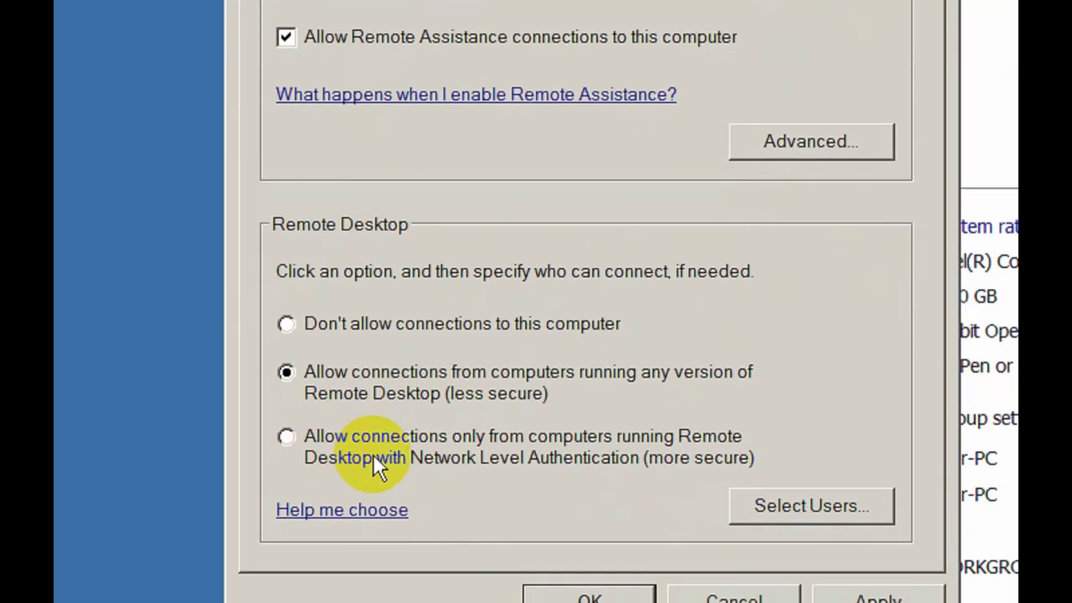
{"action": "left_click", "coordinate": [300, 430]}
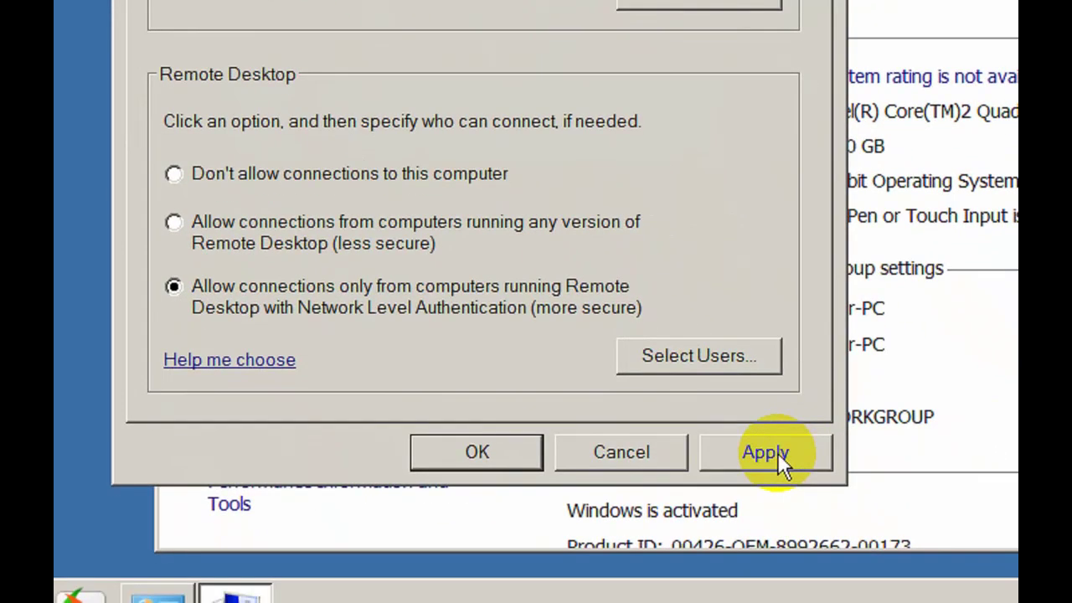
{"action": "left_click", "coordinate": [903, 593]}
{"action": "left_click", "coordinate": [475, 446]}
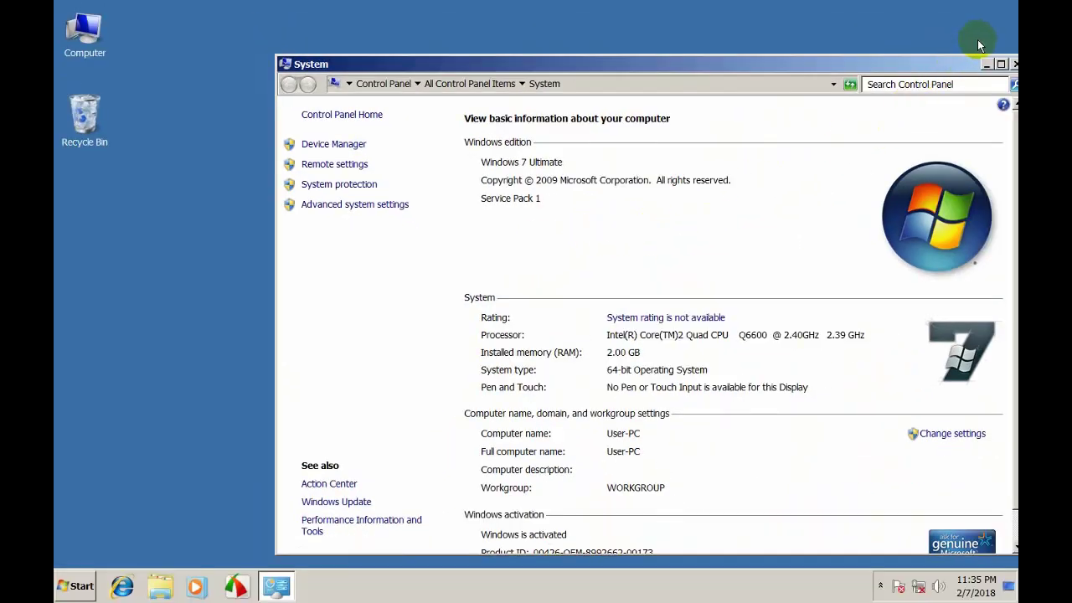
Close the System window and refresh the desktop twice
{"action": "left_click_drag", "start_coordinate": [958, 67], "coordinate": [850, 71]}
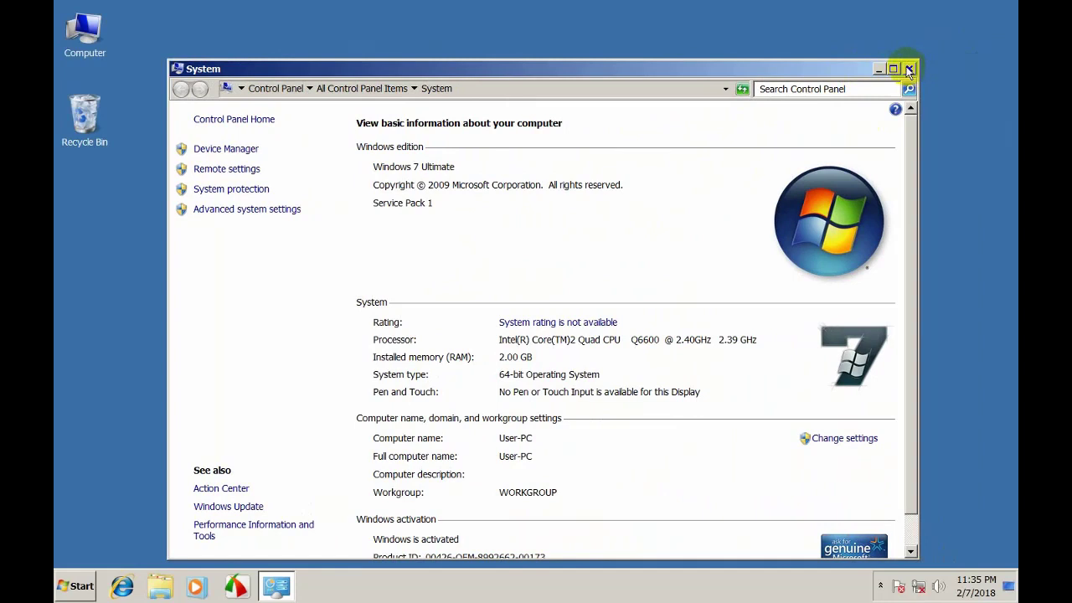
{"action": "left_click", "coordinate": [909, 69]}
{"action": "right_click", "coordinate": [371, 138]}
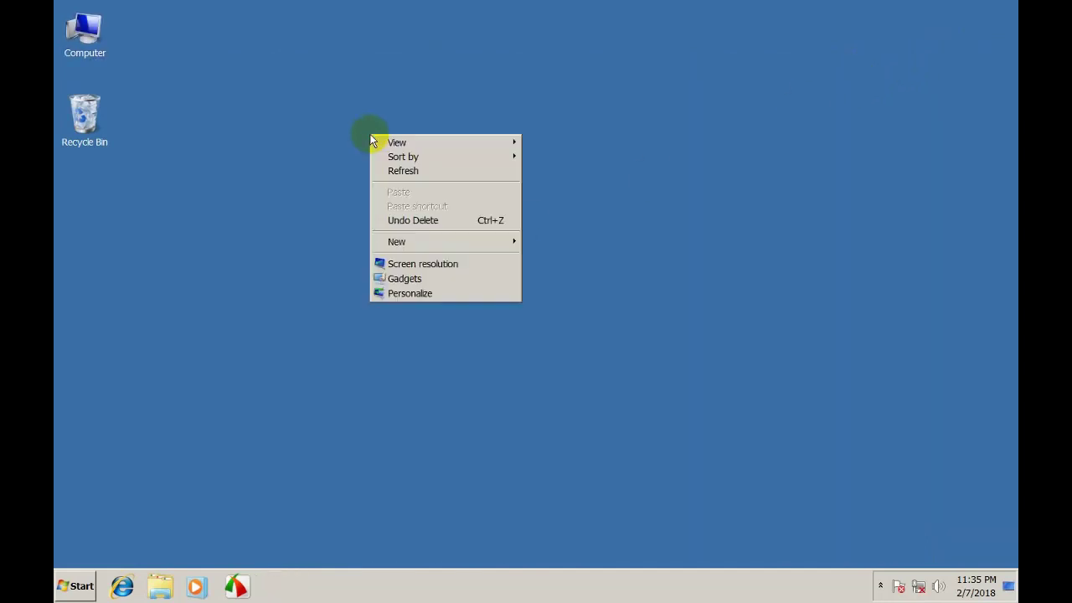
{"action": "left_click", "coordinate": [405, 169]}
{"action": "right_click", "coordinate": [301, 139]}
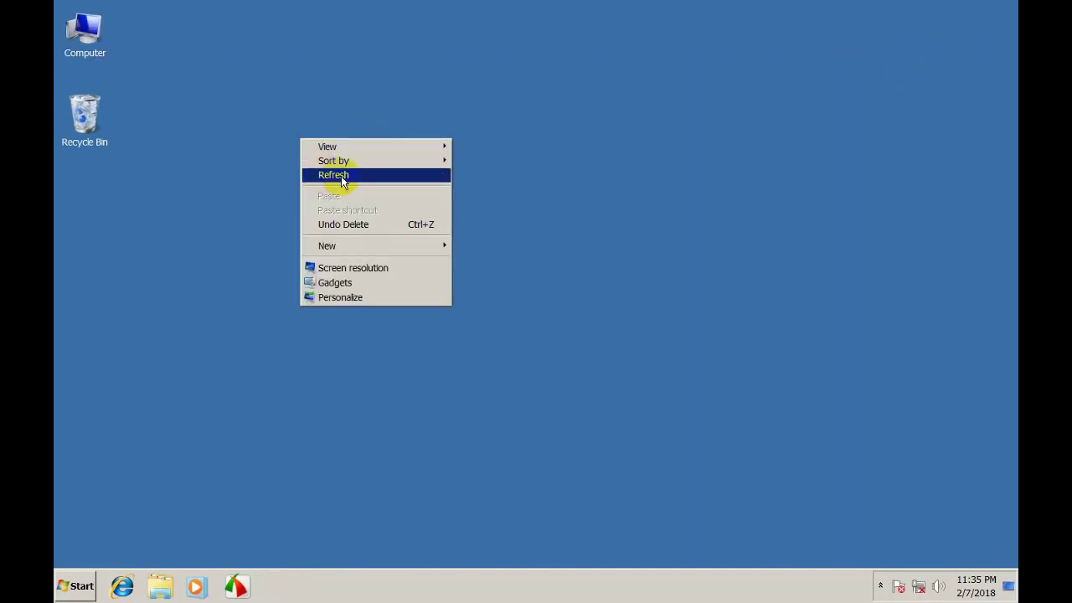
{"action": "left_click", "coordinate": [339, 175]}
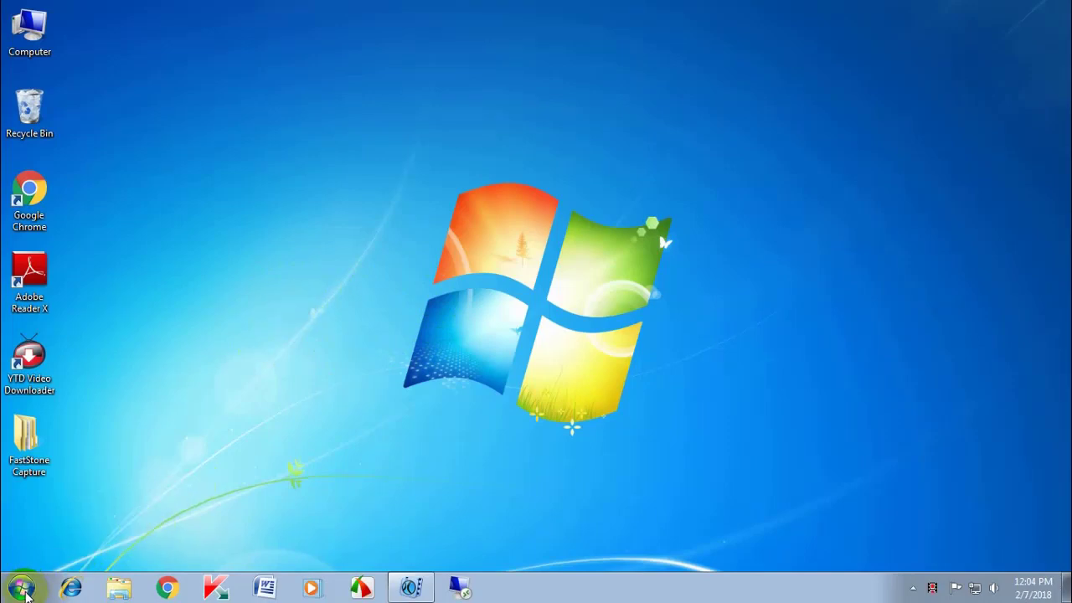
Launch Remote Desktop Connection again from the Start menu's program list
{"action": "left_click", "coordinate": [23, 587]}
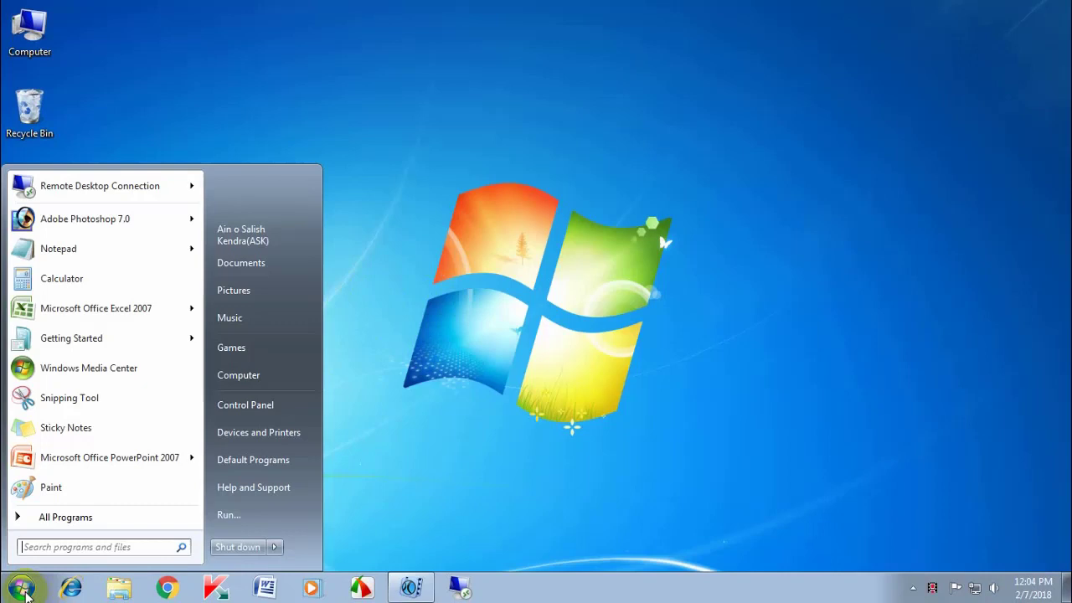
{"action": "mouse_move", "coordinate": [91, 201]}
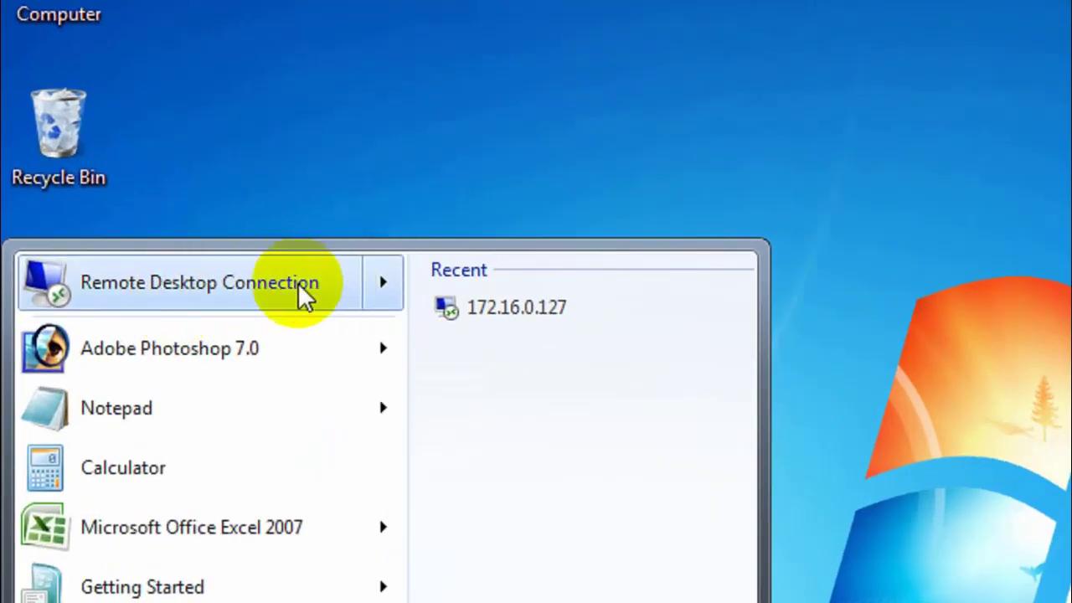
{"action": "left_click", "coordinate": [259, 284]}
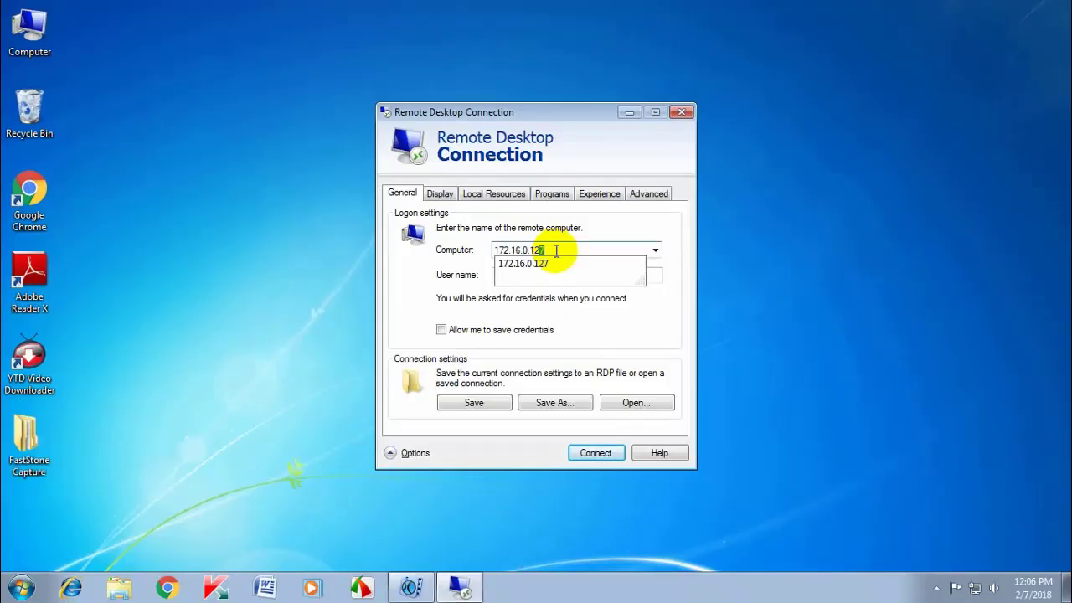
Connect to 172.16.0.127, entering the account password in Windows Security
{"action": "left_click", "coordinate": [556, 250]}
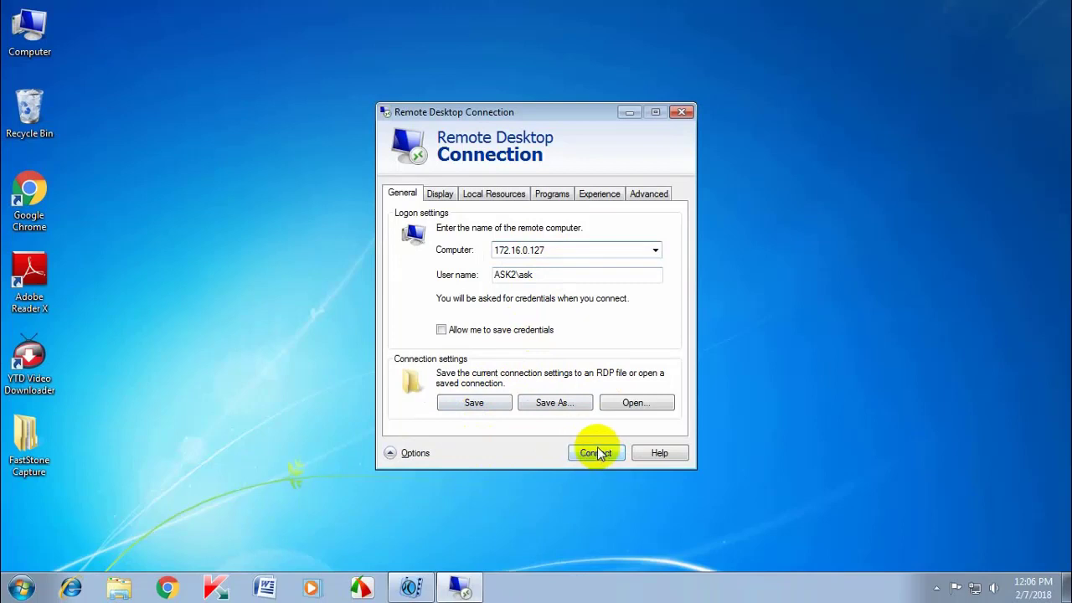
{"action": "left_click", "coordinate": [595, 455]}
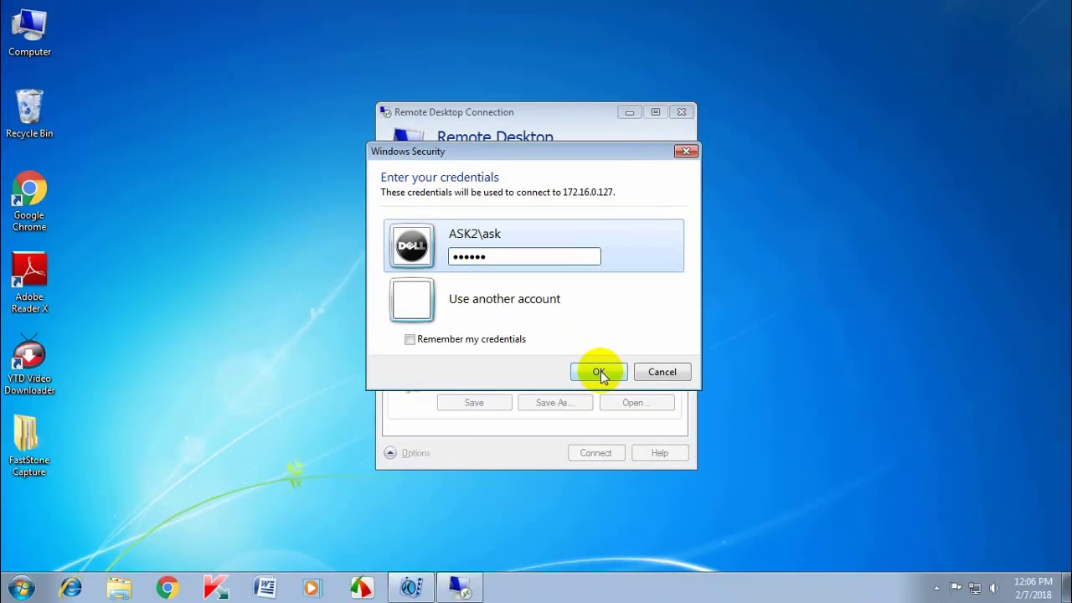
{"action": "left_click", "coordinate": [541, 303]}
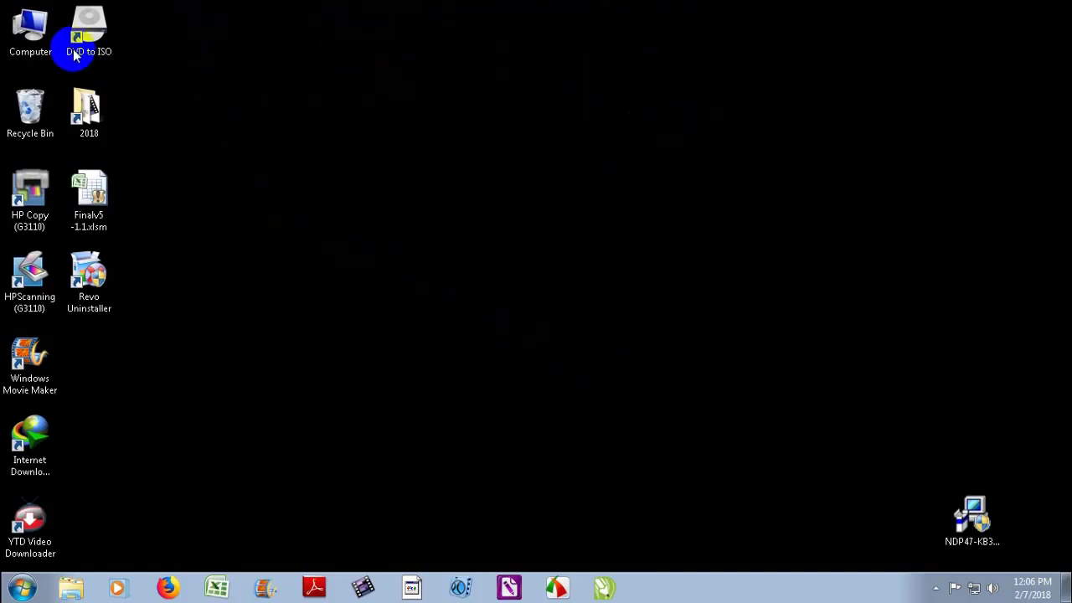
{"action": "double_click", "coordinate": [30, 30]}
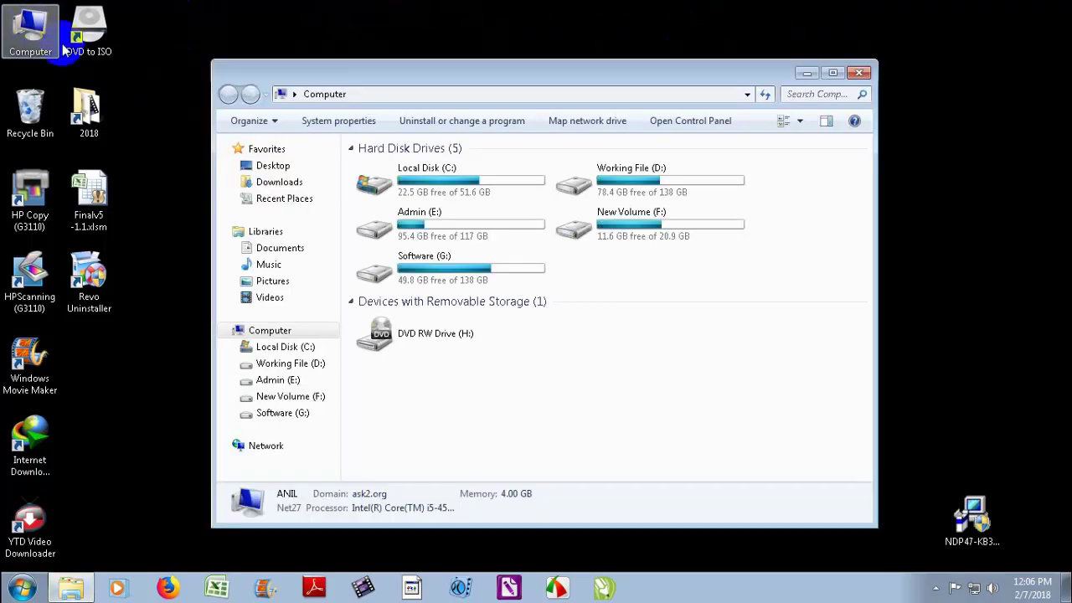
{"action": "mouse_move", "coordinate": [463, 74]}
{"action": "left_mouse_down"}
{"action": "mouse_move", "coordinate": [399, 126]}
{"action": "mouse_move", "coordinate": [495, 84]}
{"action": "mouse_move", "coordinate": [541, 79]}
{"action": "mouse_move", "coordinate": [482, 79]}
{"action": "left_mouse_up"}
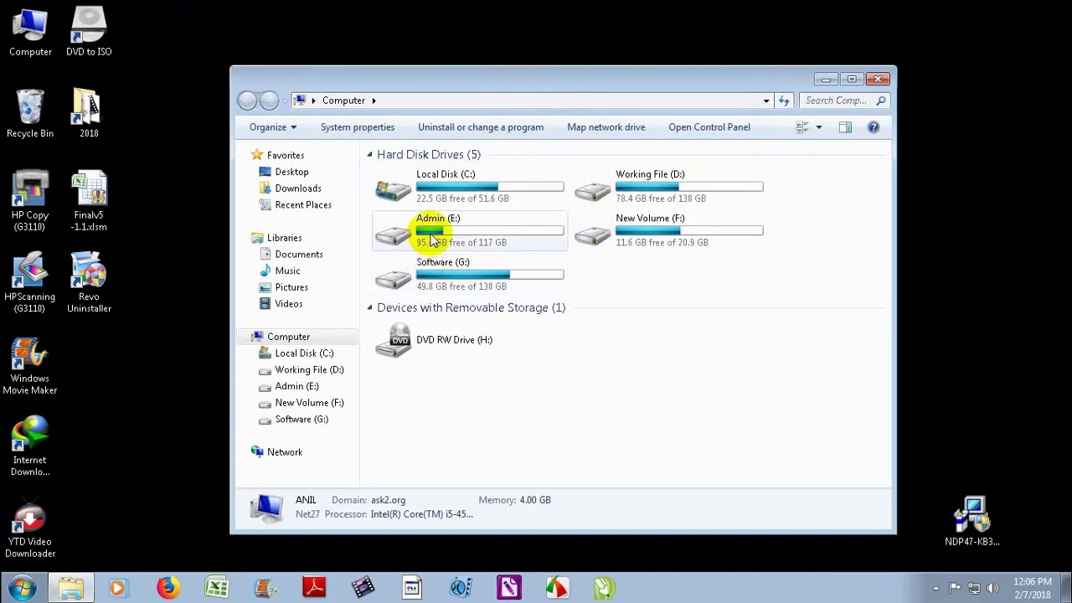
{"action": "double_click", "coordinate": [427, 231]}
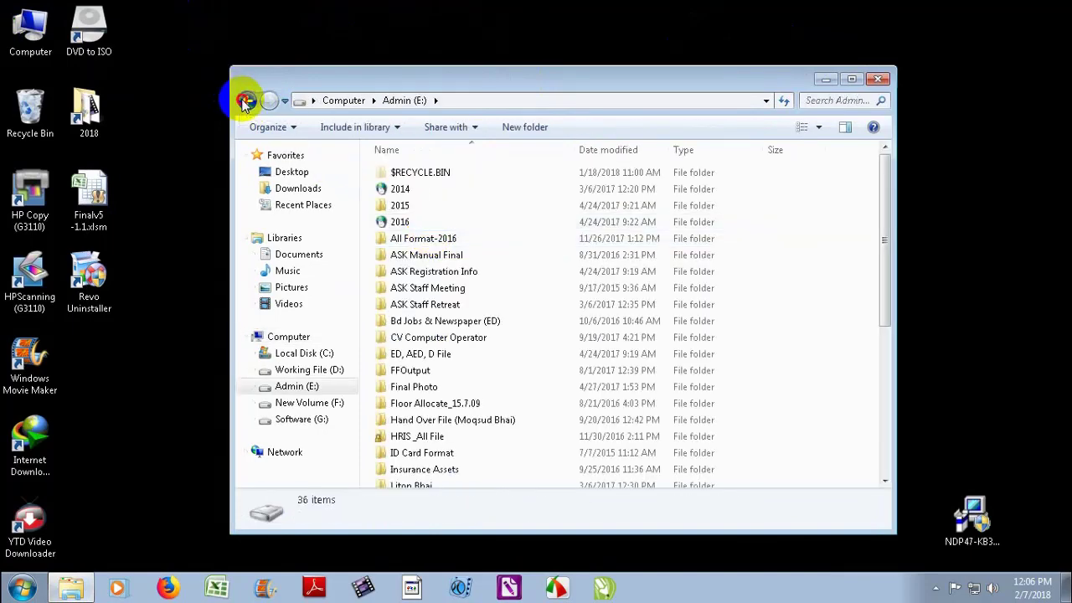
{"action": "left_click", "coordinate": [245, 100]}
{"action": "double_click", "coordinate": [502, 189]}
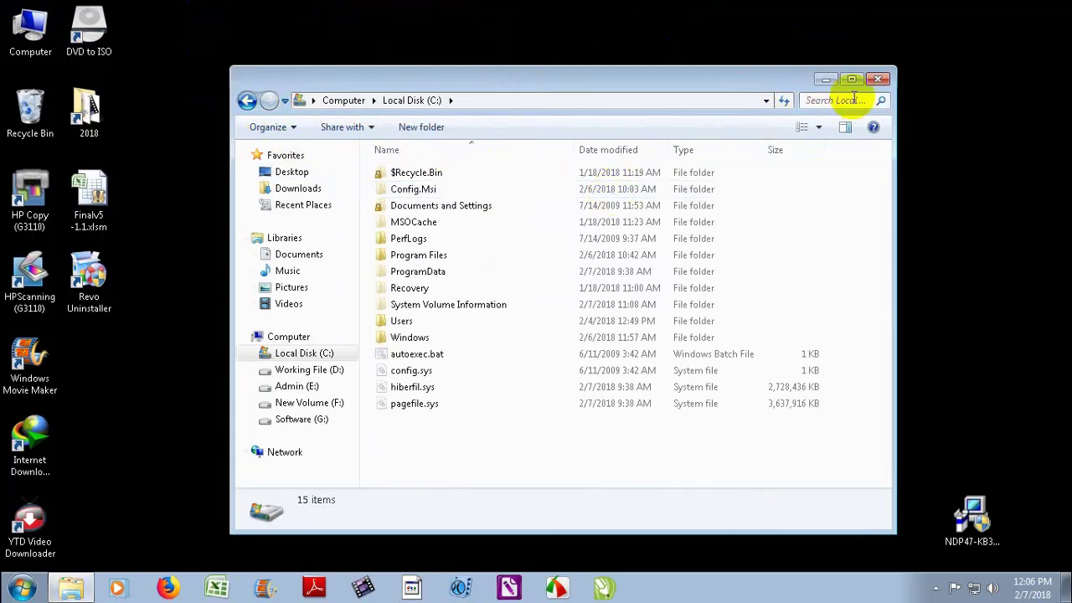
{"action": "left_click", "coordinate": [876, 79]}
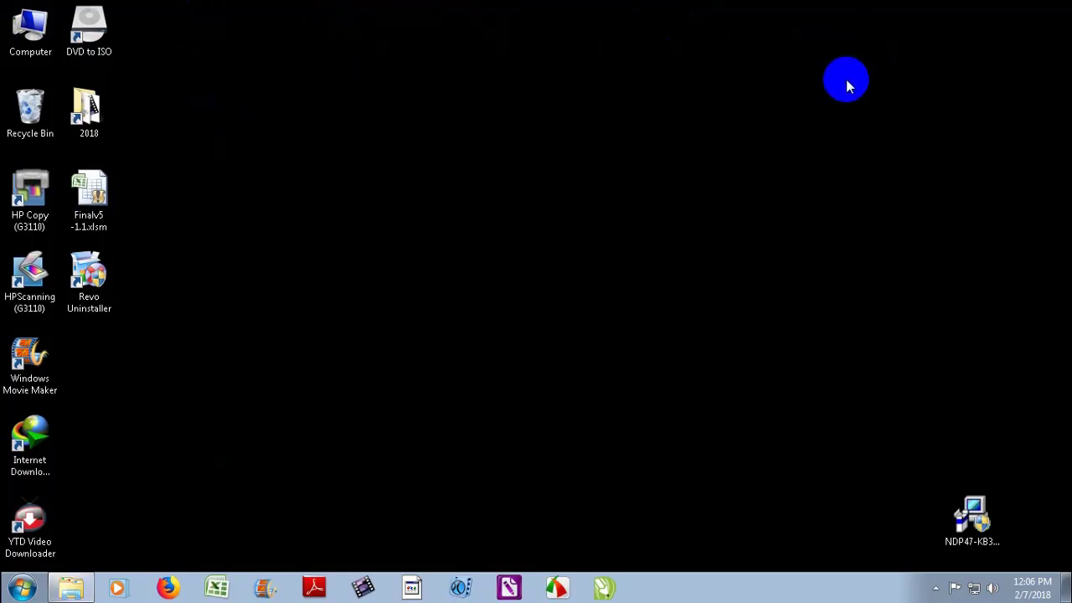
Launch Word 2007 on the remote computer, then close it without saving Document1
{"action": "left_click", "coordinate": [23, 590]}
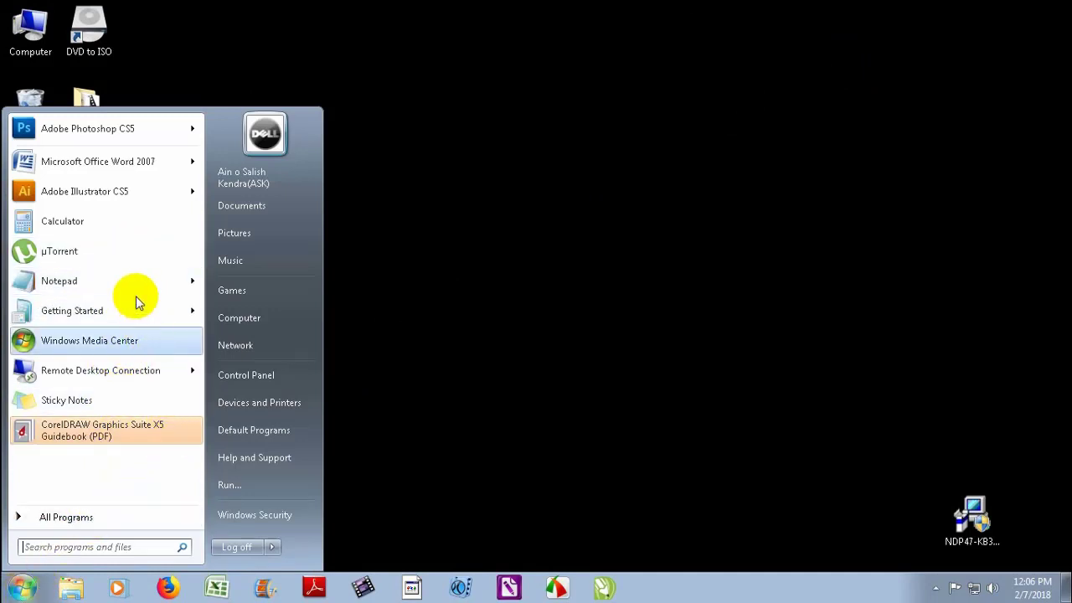
{"action": "left_click", "coordinate": [118, 164]}
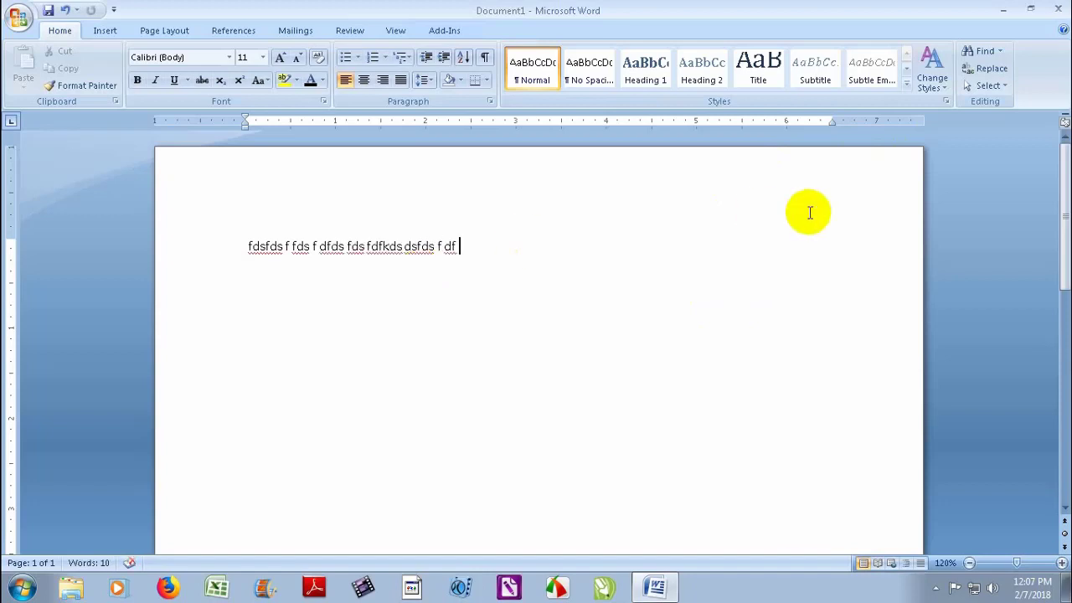
{"action": "left_click", "coordinate": [1057, 11]}
{"action": "left_click", "coordinate": [540, 335]}
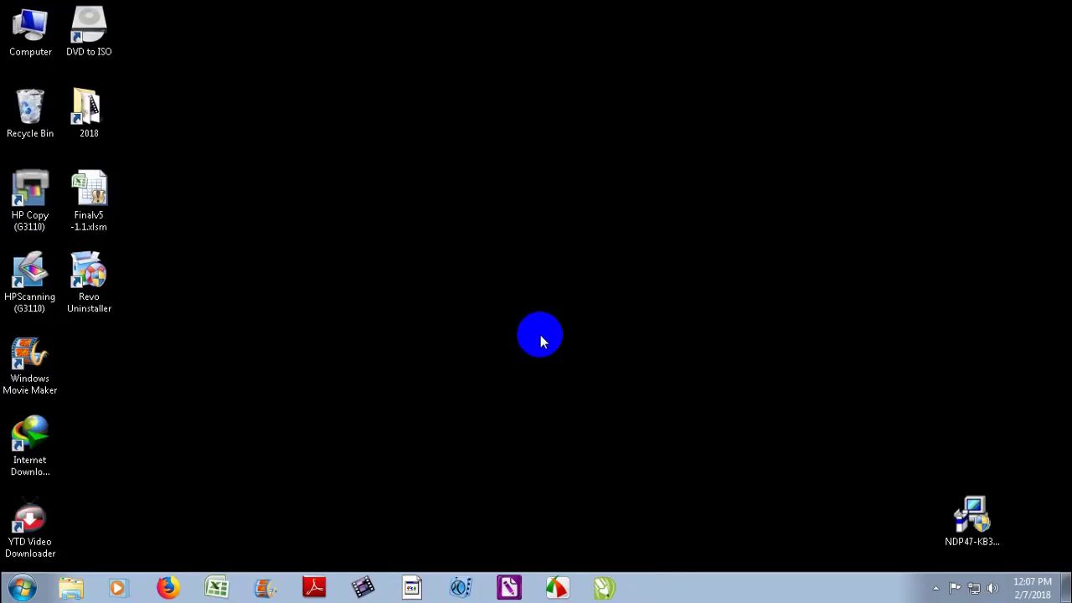
Refresh the remote desktop, shrink the session to a window, reposition it, and restore full screen
{"action": "right_click", "coordinate": [360, 211]}
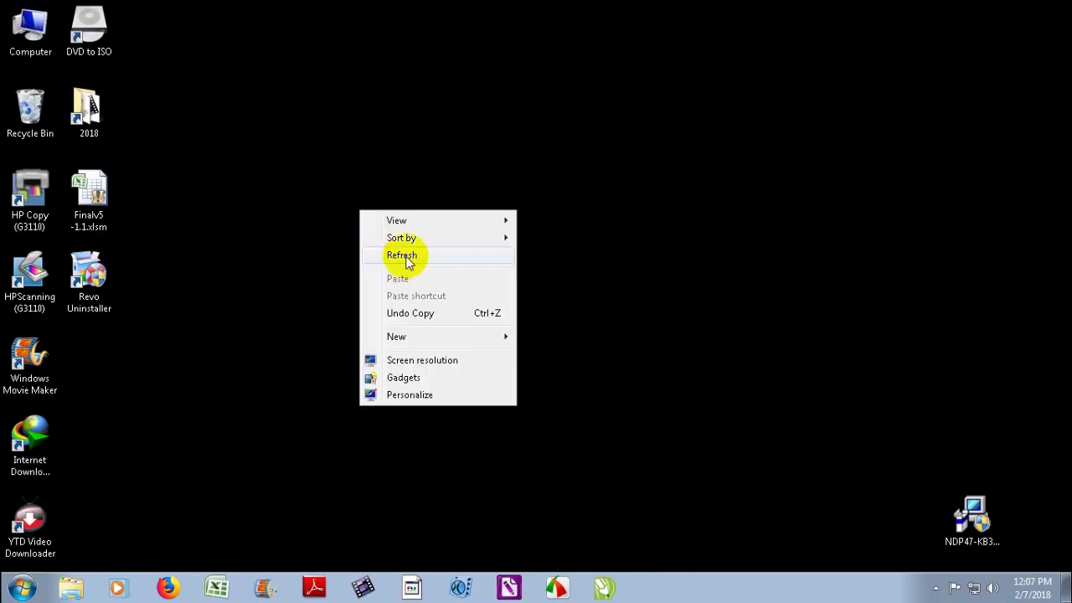
{"action": "left_click", "coordinate": [405, 258]}
{"action": "left_click", "coordinate": [727, 14]}
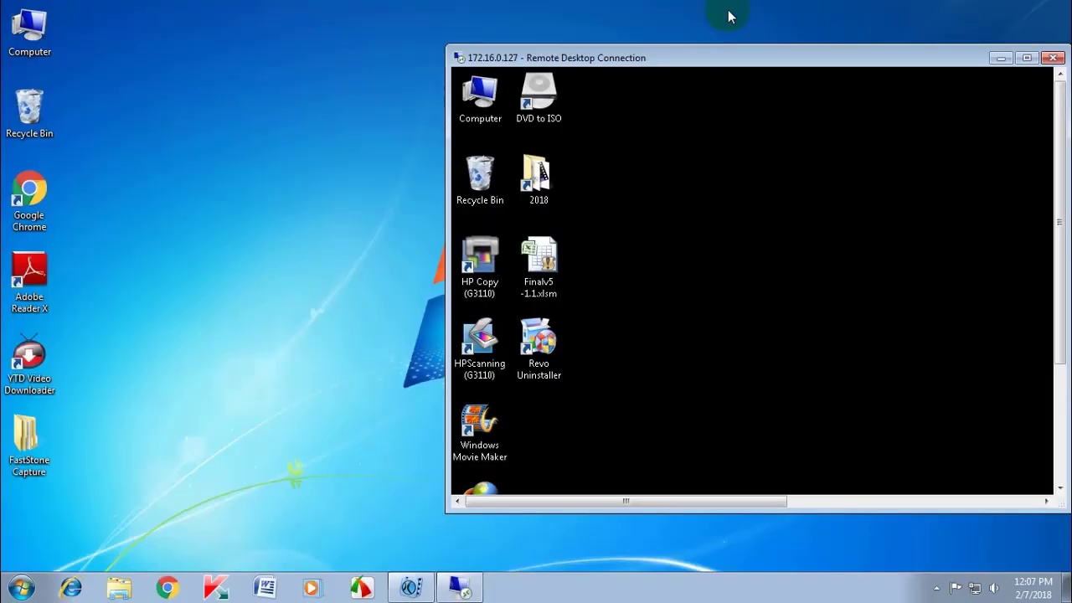
{"action": "left_click_drag", "start_coordinate": [660, 52], "coordinate": [641, 42]}
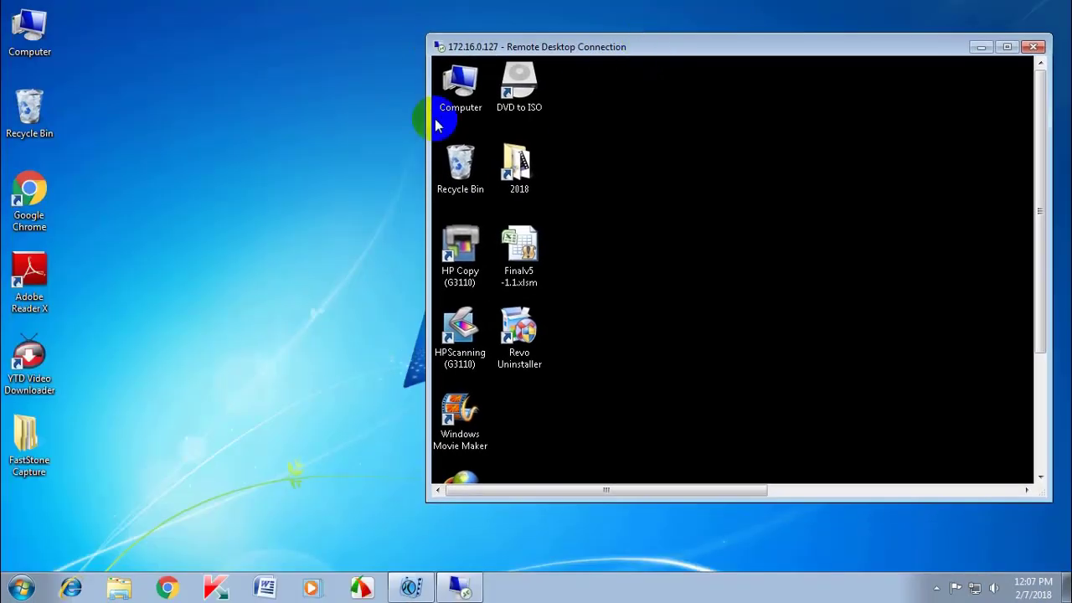
{"action": "left_click", "coordinate": [3, 13]}
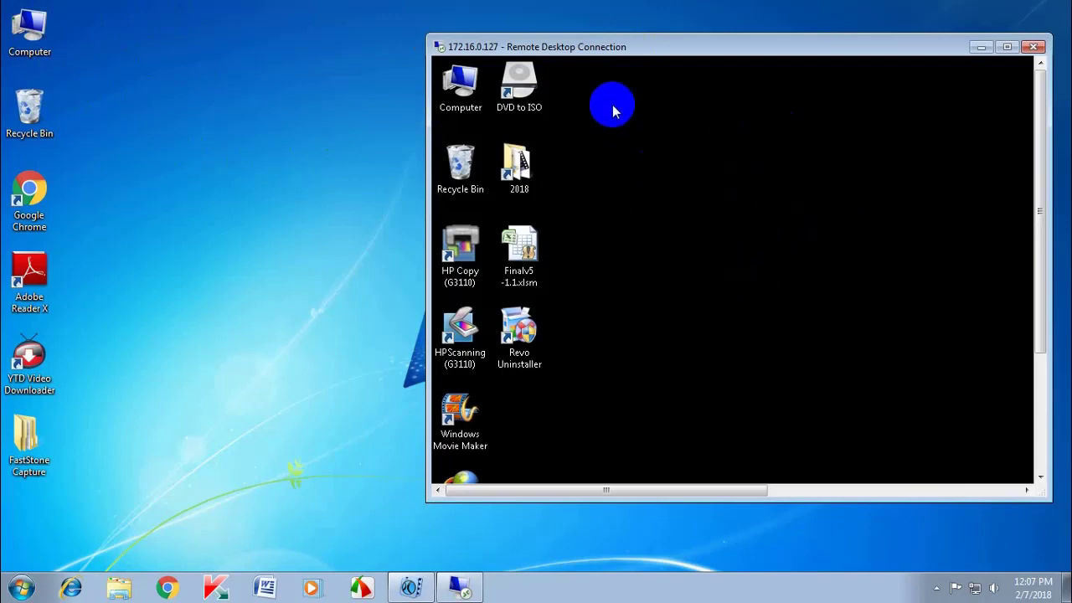
{"action": "left_click_drag", "start_coordinate": [645, 48], "coordinate": [668, 100]}
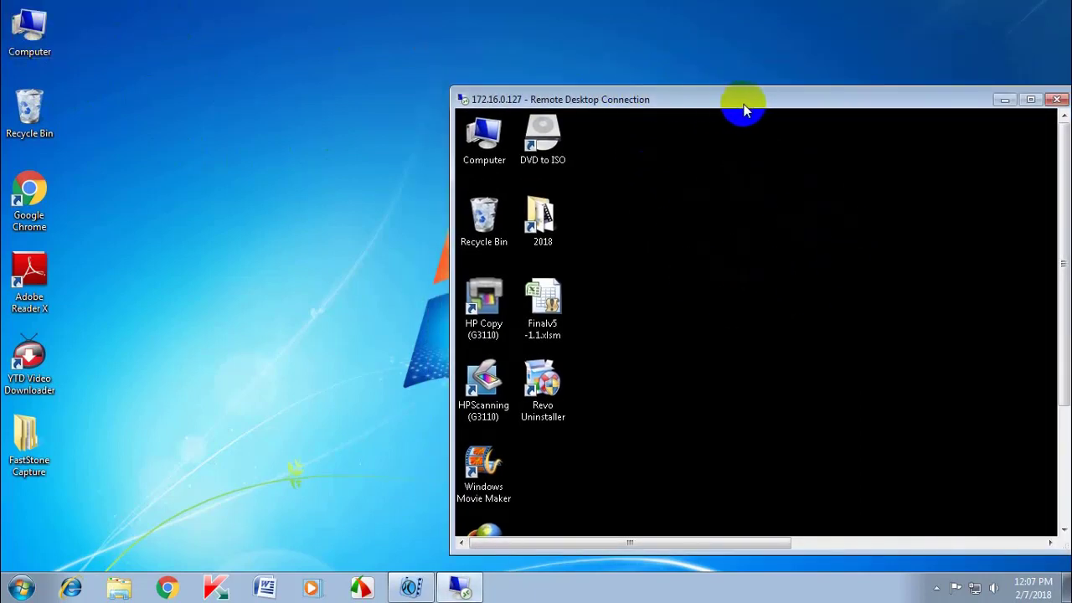
{"action": "left_click_drag", "start_coordinate": [744, 100], "coordinate": [660, 64]}
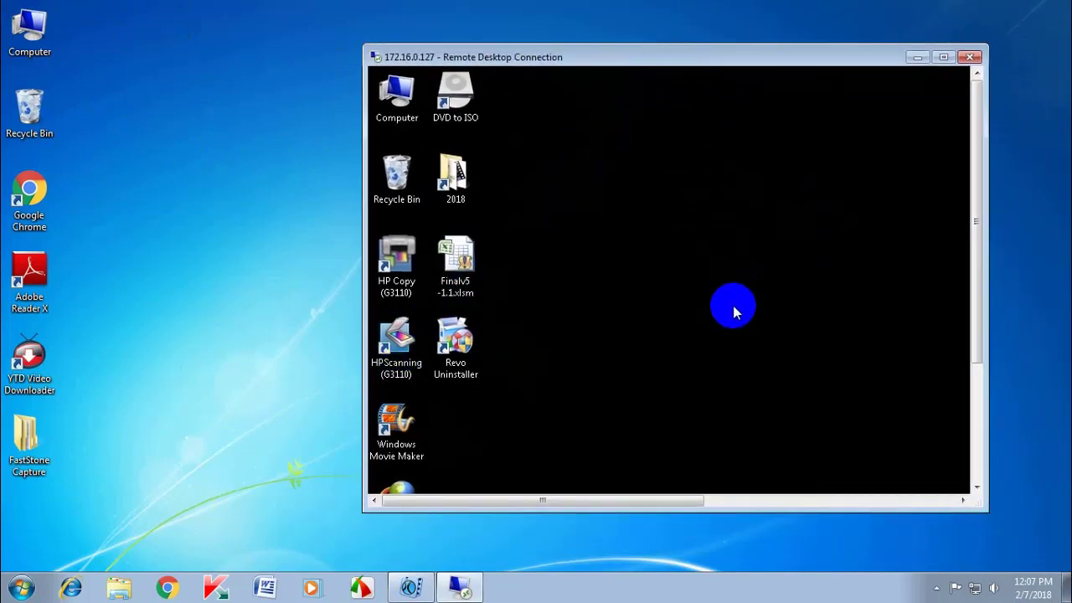
{"action": "double_click", "coordinate": [744, 59]}
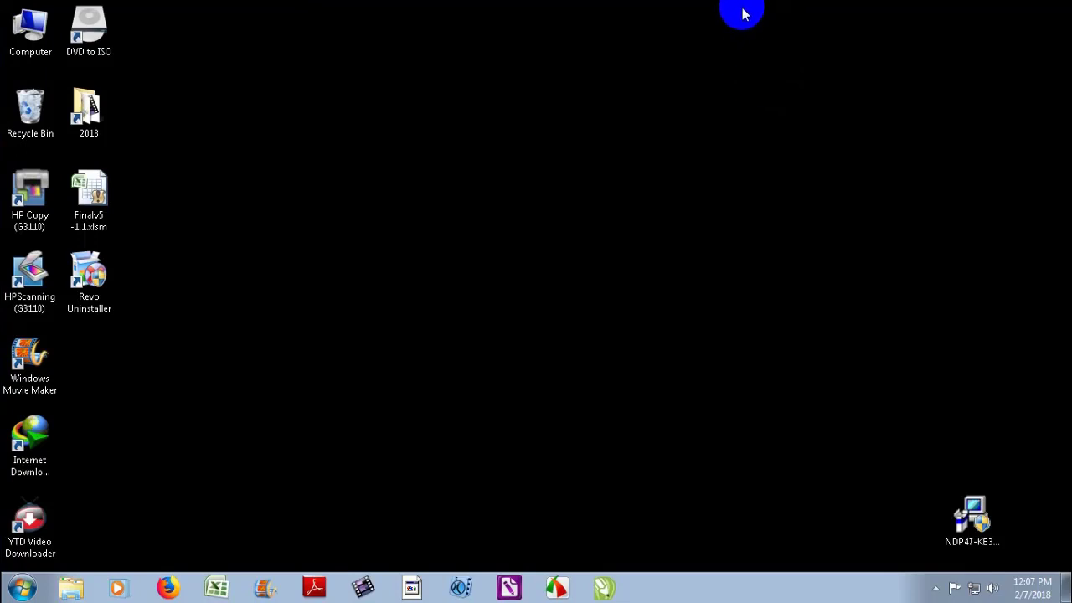
Disconnect the session to 172.16.0.127 and refresh the local desktop
{"action": "left_click", "coordinate": [741, 13]}
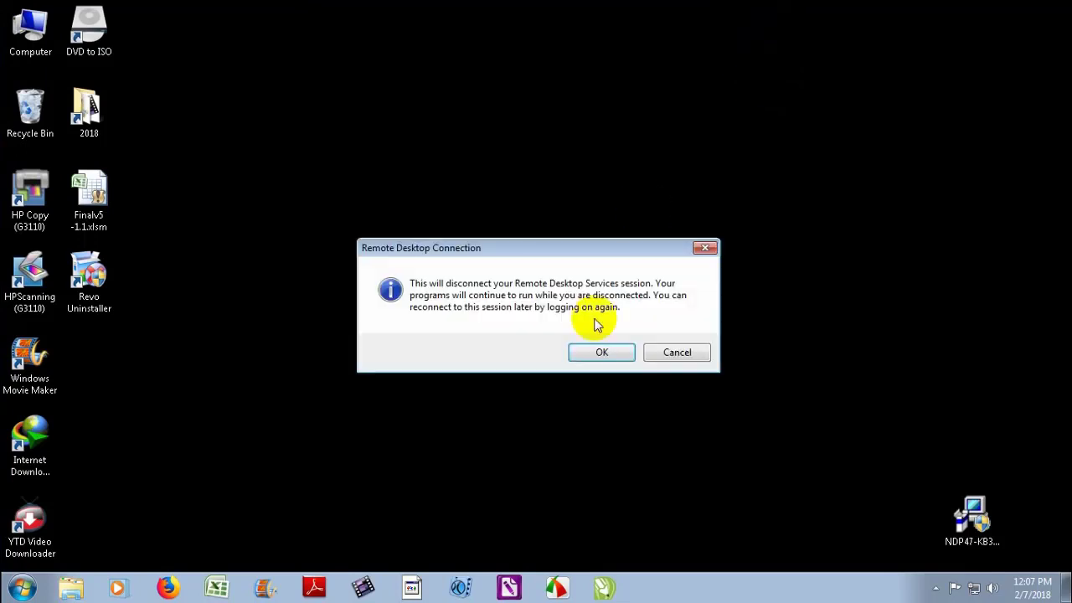
{"action": "left_click", "coordinate": [608, 353]}
{"action": "right_click", "coordinate": [347, 139]}
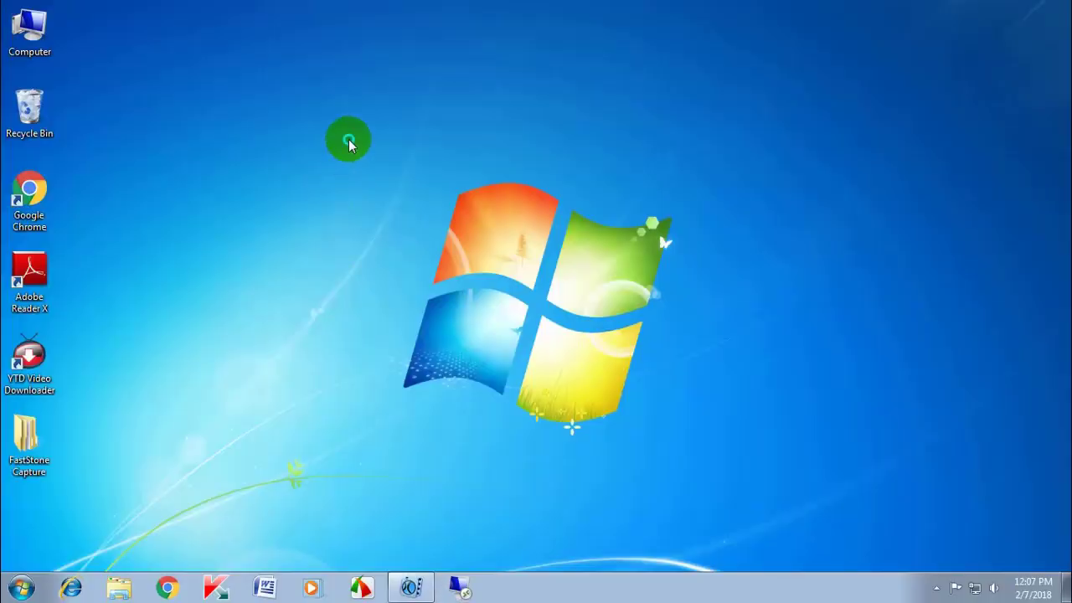
{"action": "left_click", "coordinate": [391, 185]}
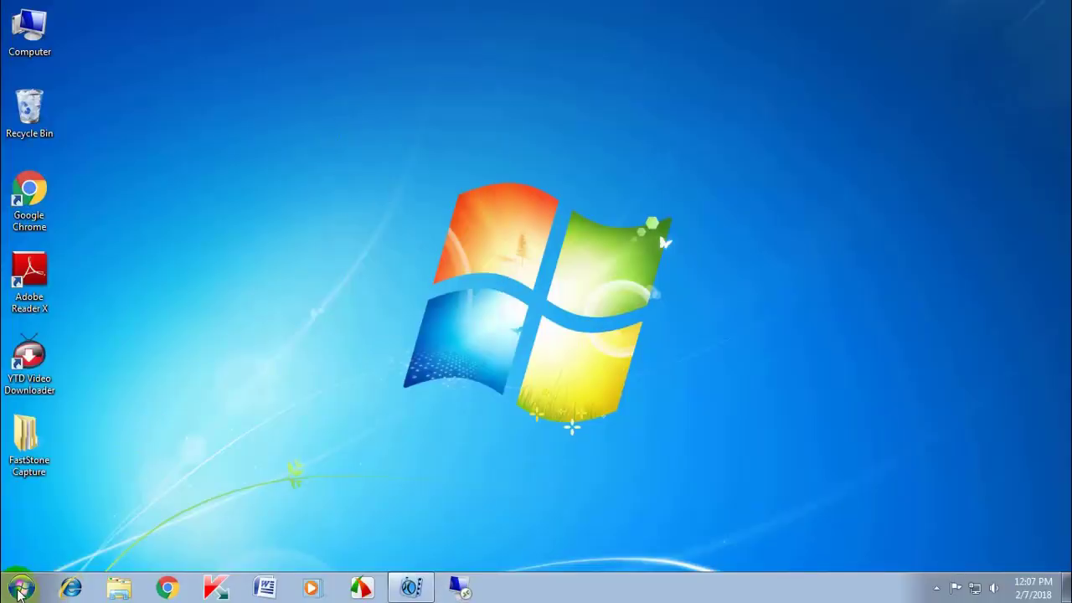
{"action": "left_click", "coordinate": [20, 589]}
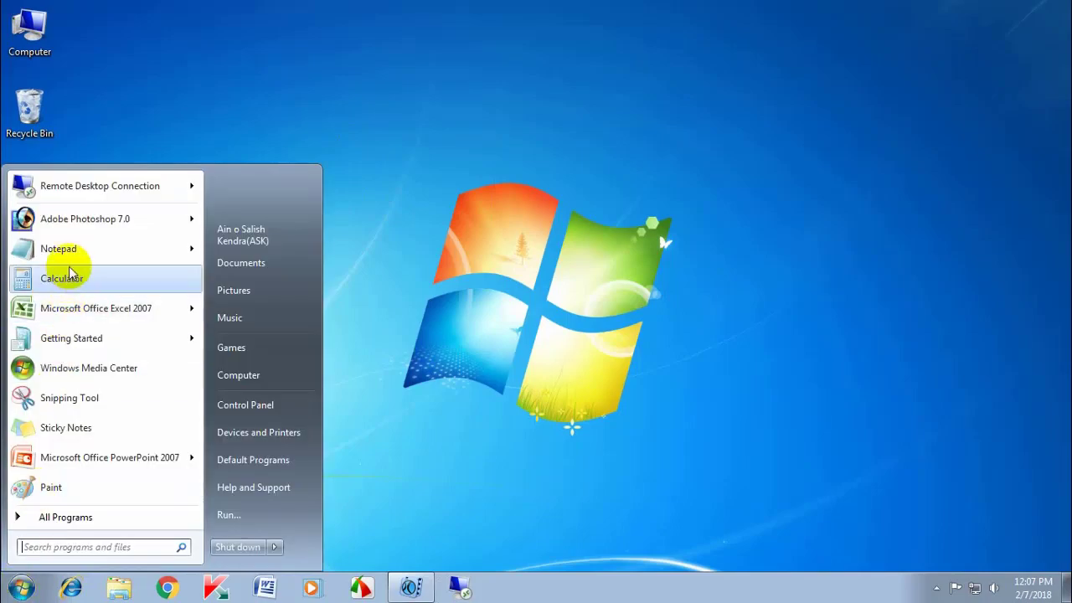
{"action": "mouse_move", "coordinate": [79, 185]}
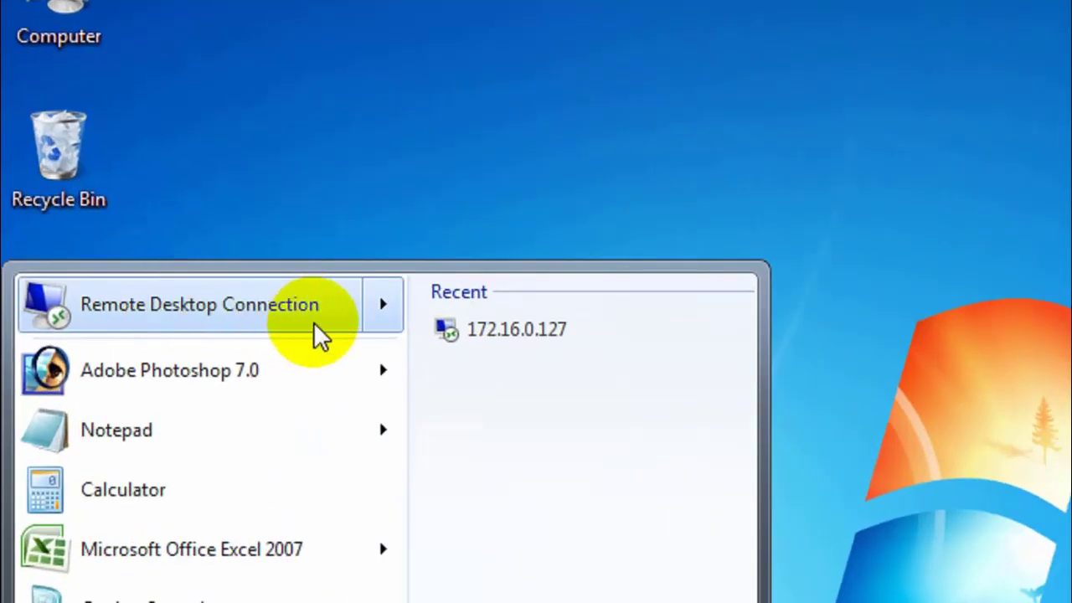
{"action": "left_click", "coordinate": [165, 266]}
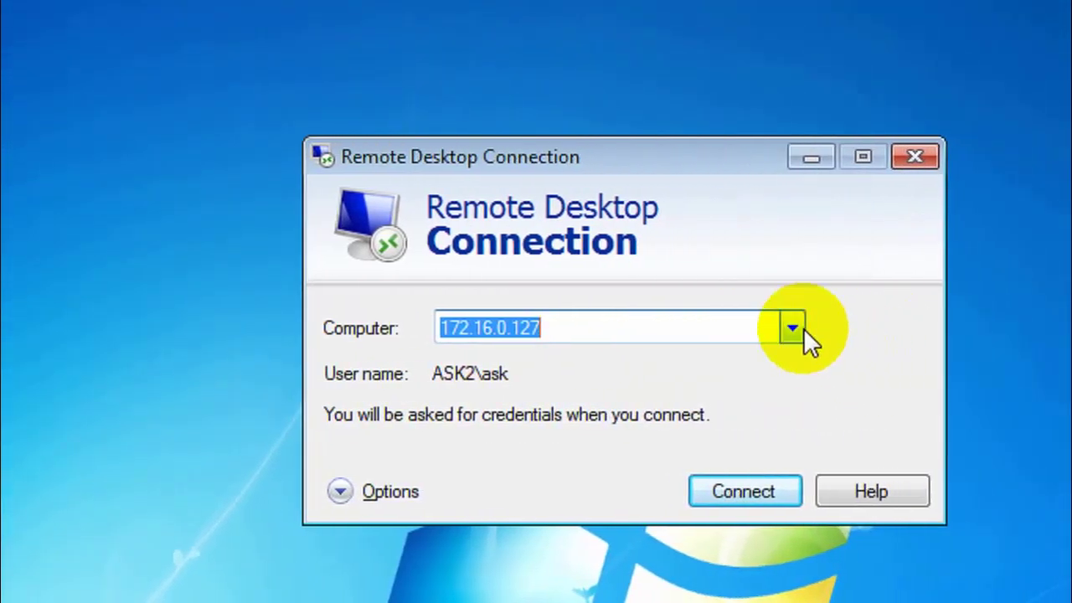
{"action": "left_click", "coordinate": [793, 328]}
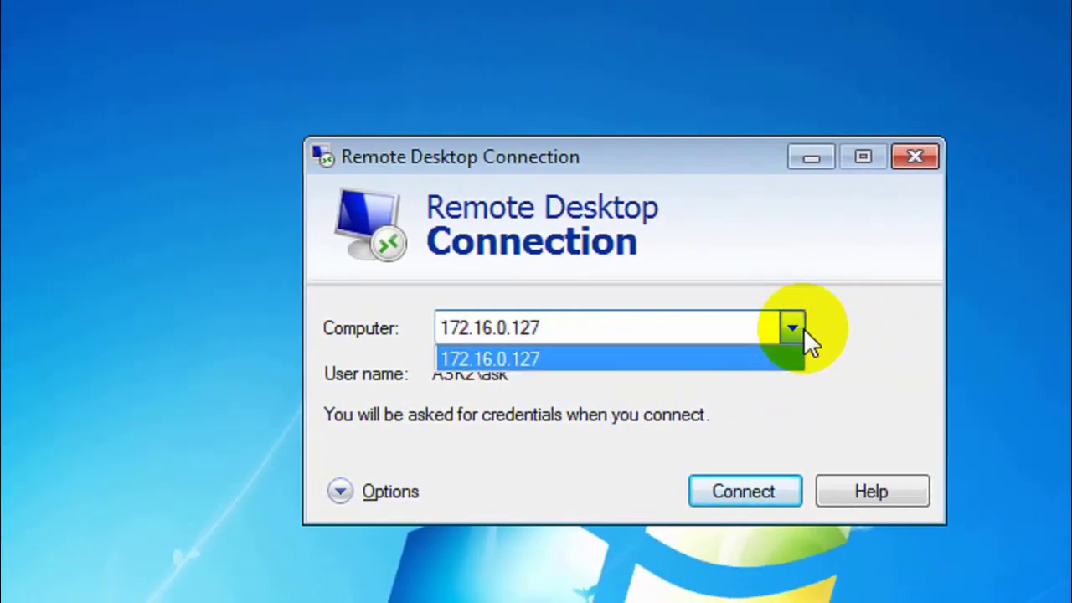
{"action": "left_click", "coordinate": [599, 335]}
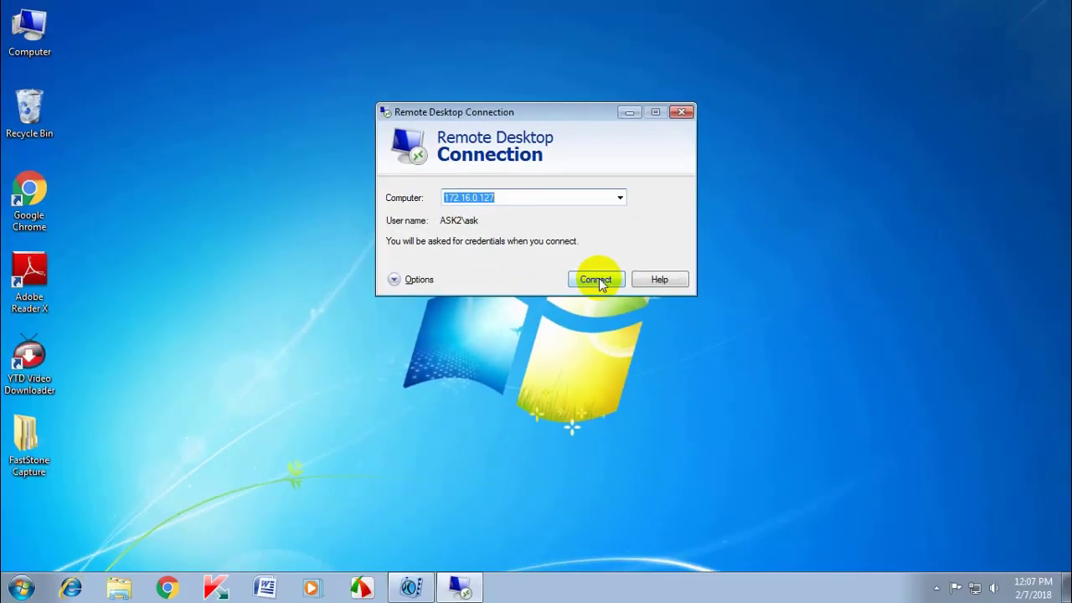
{"action": "left_click", "coordinate": [622, 305]}
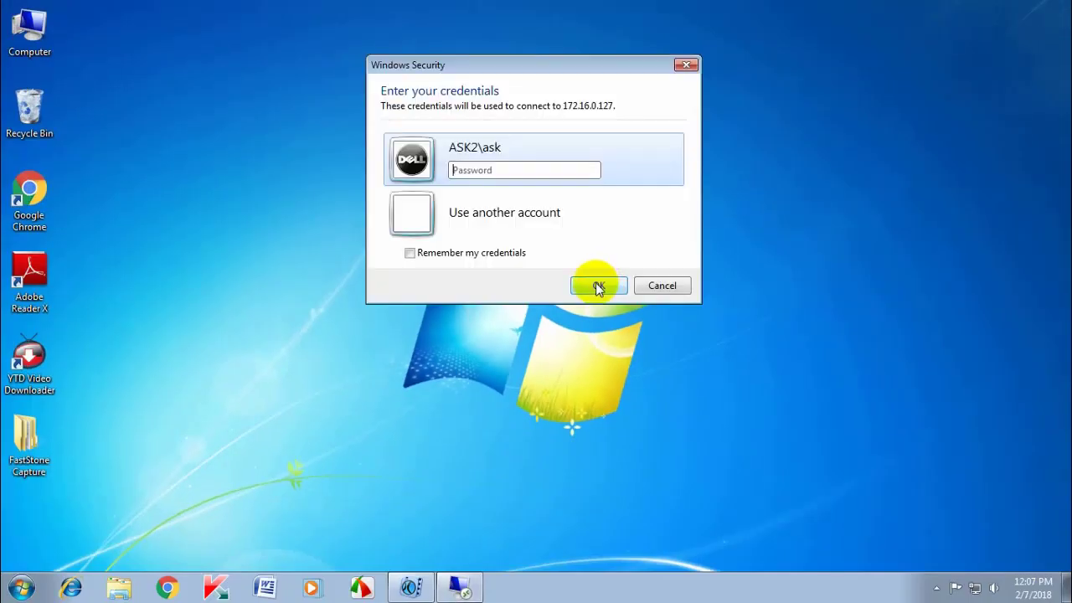
{"action": "type", "text": "123456"}
{"action": "left_click", "coordinate": [600, 285]}
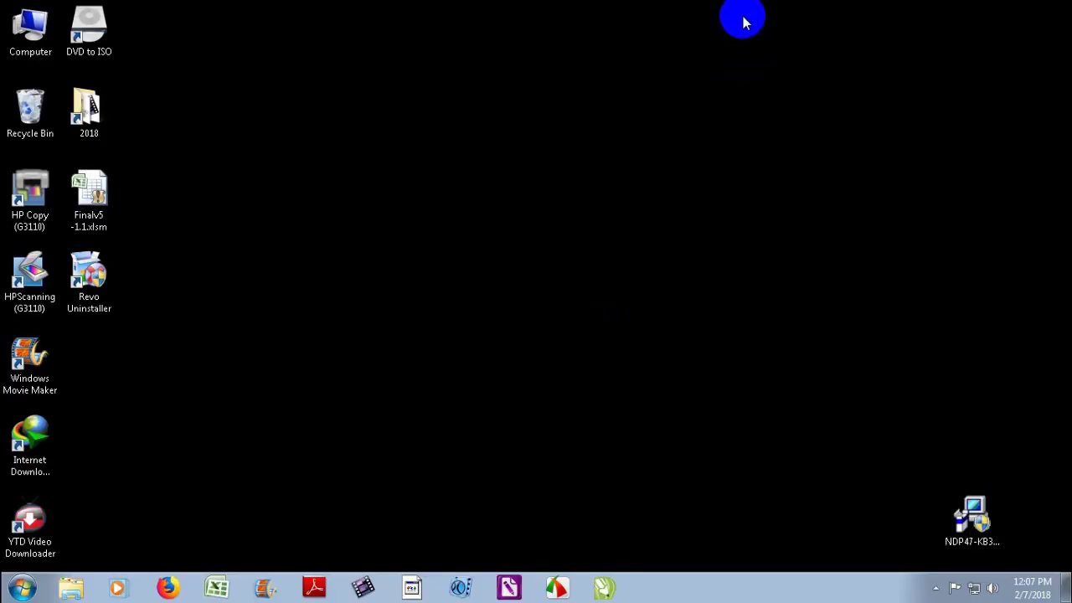
{"action": "left_click", "coordinate": [748, 17]}
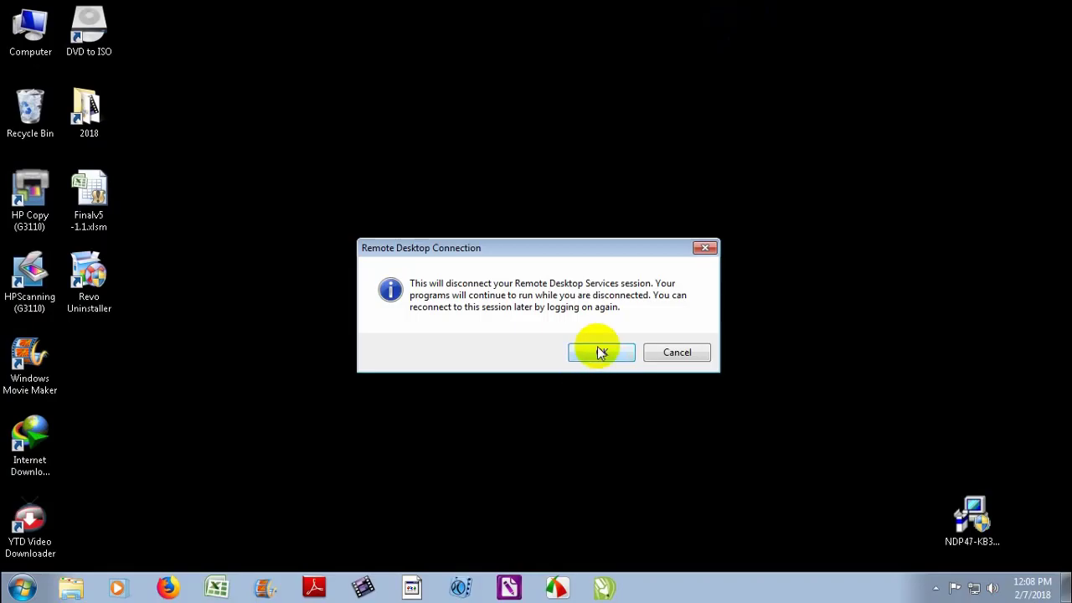
{"action": "left_click", "coordinate": [600, 352]}
{"action": "right_click", "coordinate": [317, 178]}
{"action": "left_click", "coordinate": [346, 206]}
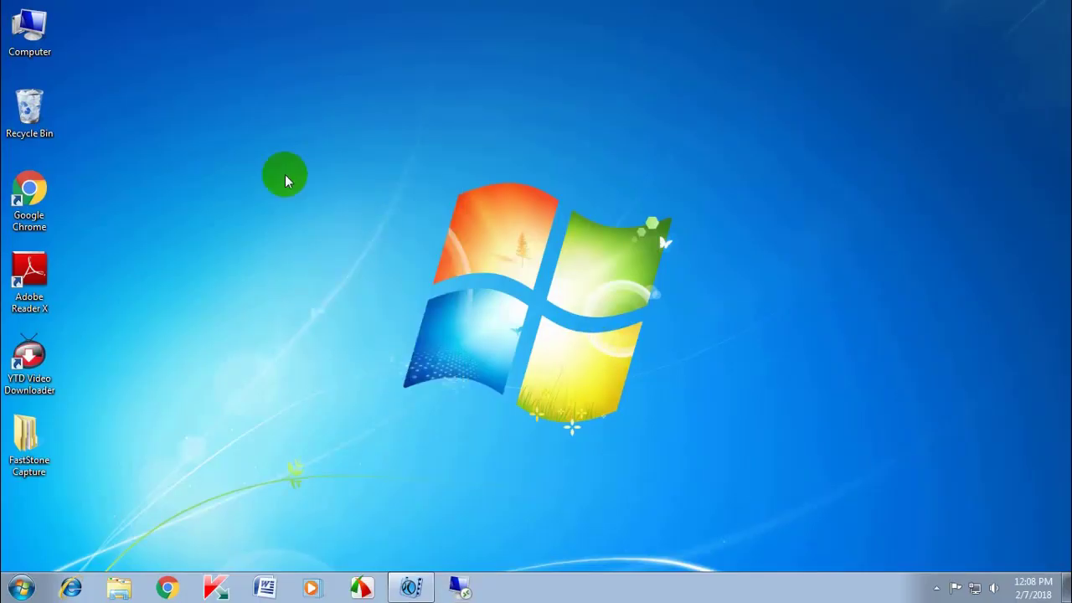
{"action": "right_click", "coordinate": [285, 181]}
{"action": "left_click", "coordinate": [327, 217]}
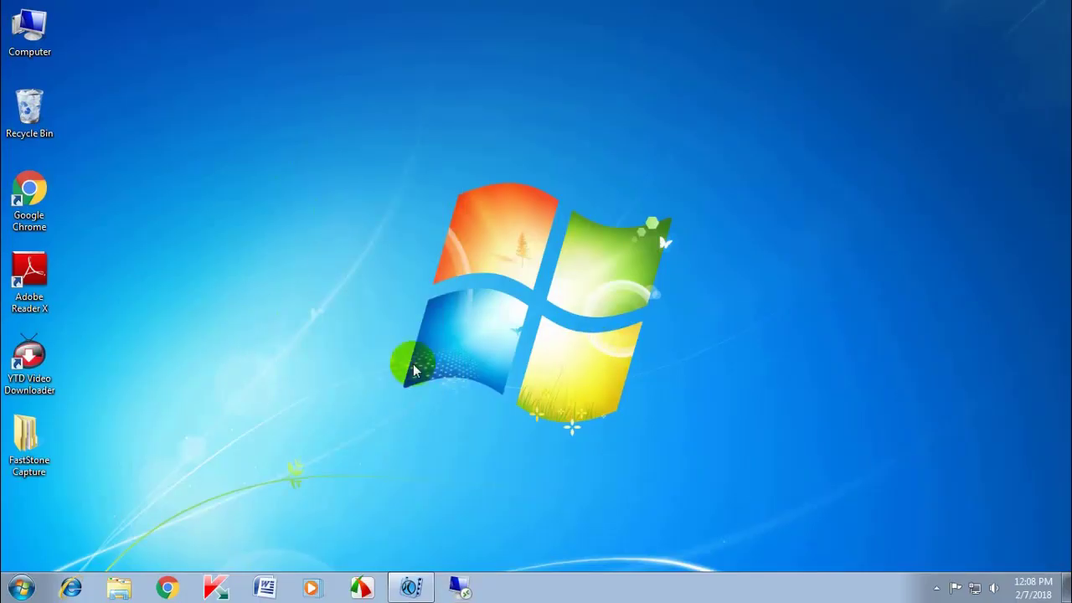